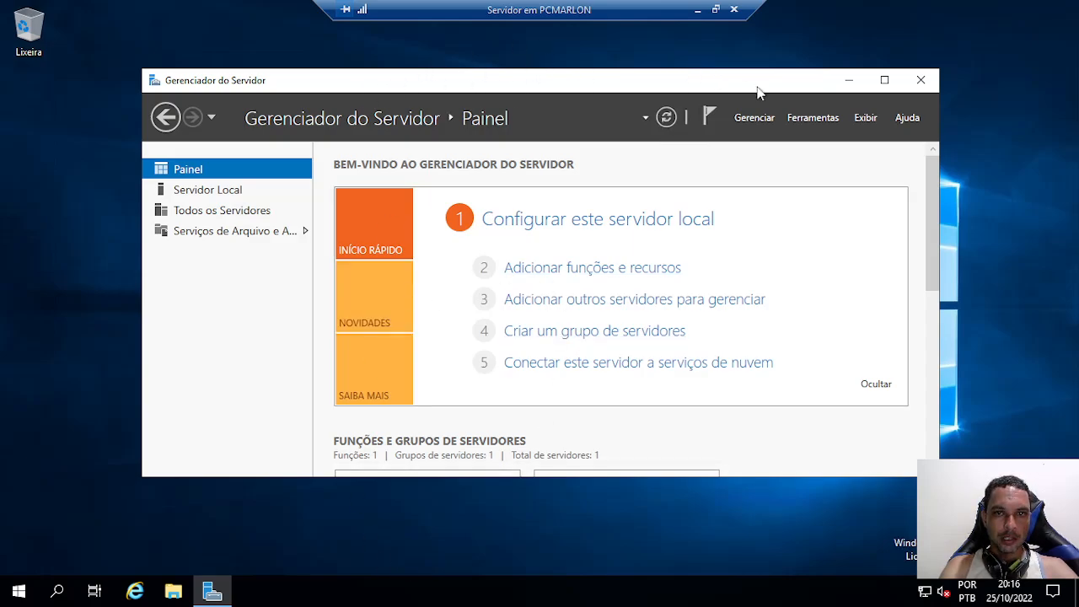
Maximize the Gerenciador do Servidor dashboard window to full screen
{"action": "left_click", "coordinate": [884, 81]}
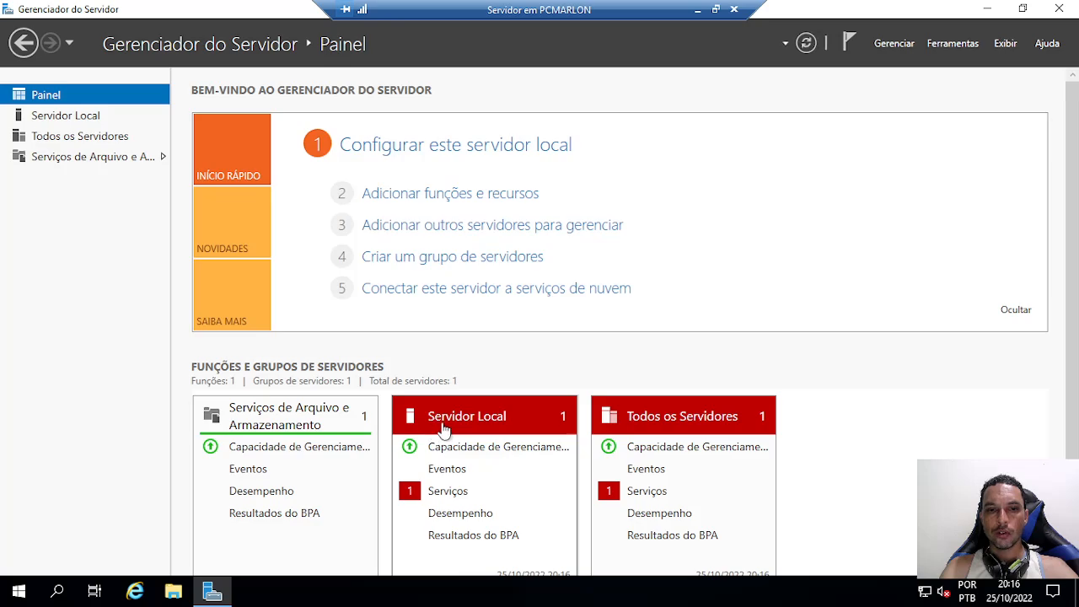
Start the stopped Proteção de Software and Gerenciador de Mapas Baixados services from Servidor Local
{"action": "left_click", "coordinate": [445, 496]}
{"action": "right_click", "coordinate": [432, 280]}
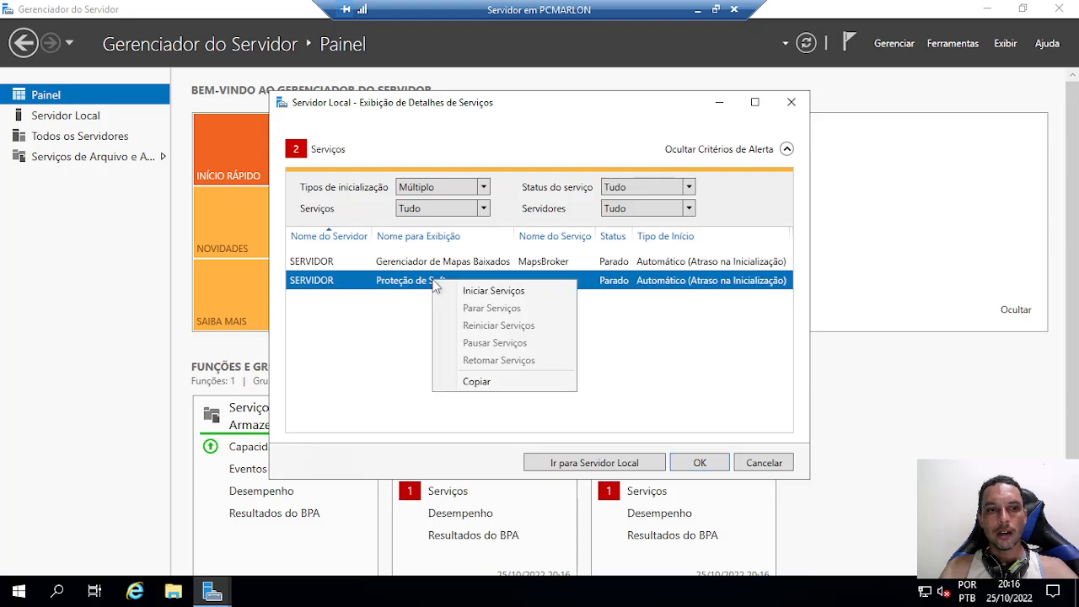
{"action": "left_click", "coordinate": [477, 289]}
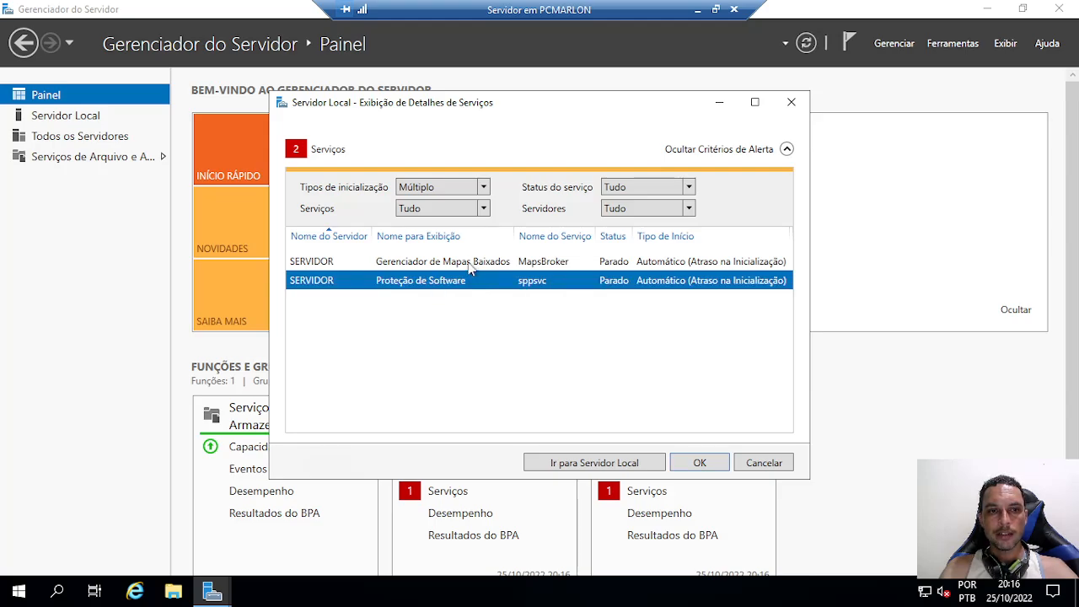
{"action": "right_click", "coordinate": [469, 266]}
{"action": "left_click", "coordinate": [504, 275]}
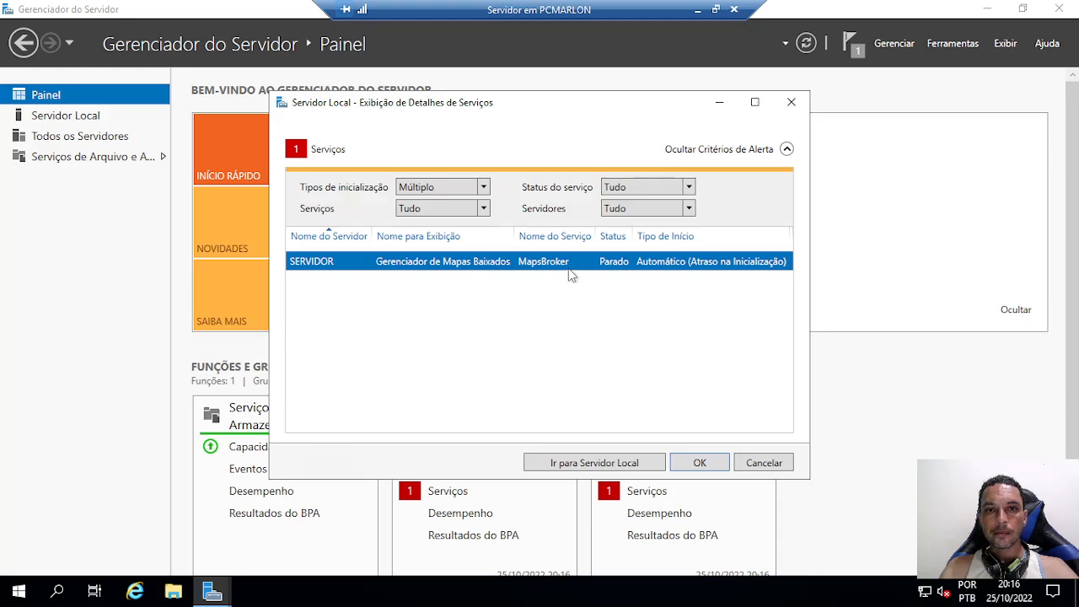
{"action": "left_click", "coordinate": [698, 463]}
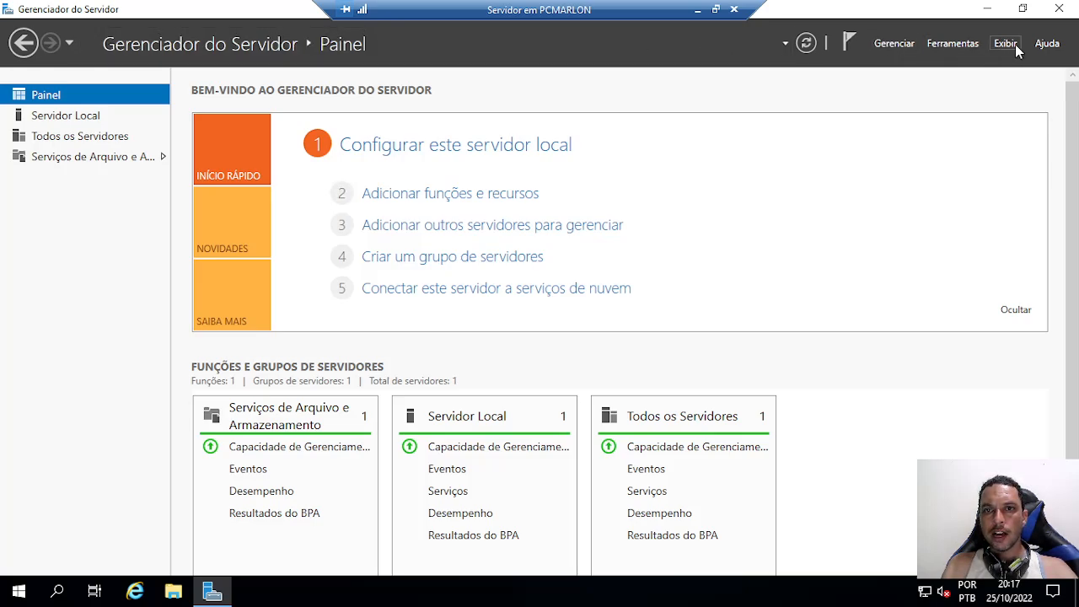
Launch Adicionar Funções e Recursos from Gerenciar and proceed with role-based installation to server selection
{"action": "left_click", "coordinate": [883, 43]}
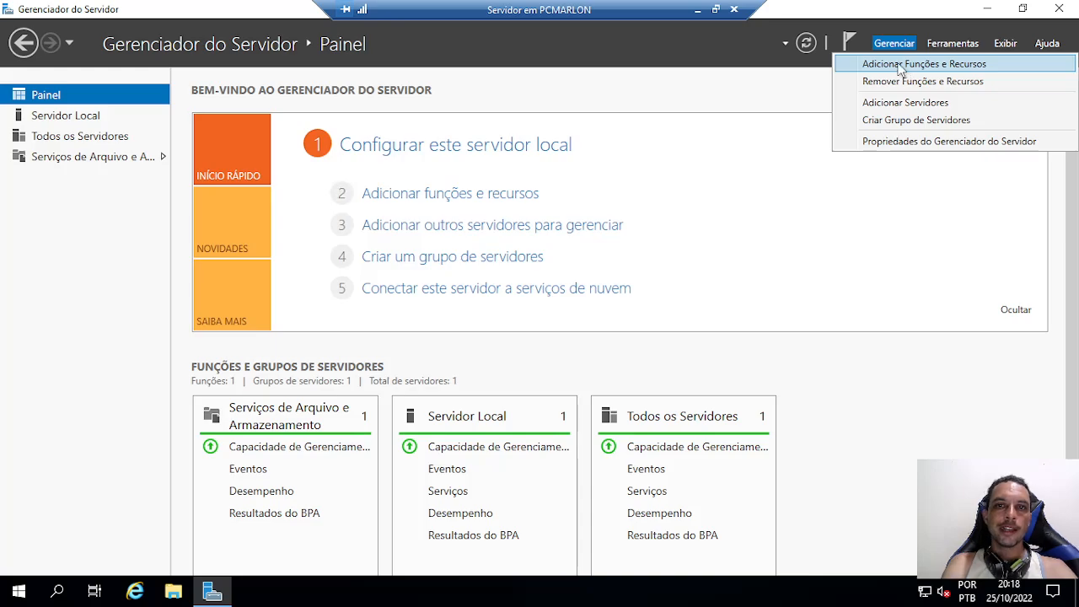
{"action": "left_click", "coordinate": [898, 66]}
{"action": "left_click_drag", "start_coordinate": [362, 80], "coordinate": [531, 65]}
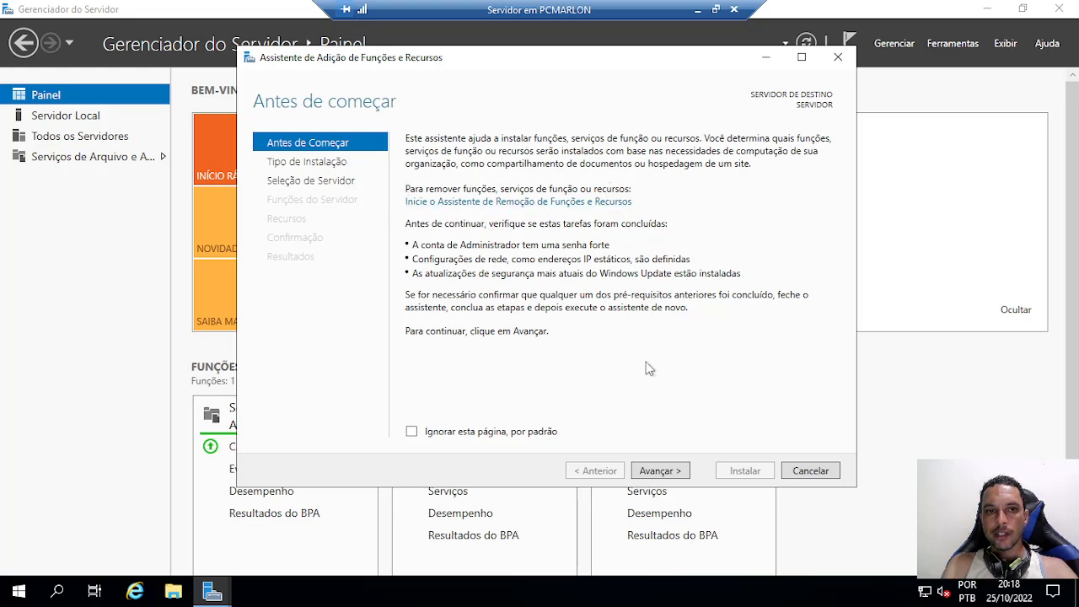
{"action": "left_click", "coordinate": [654, 471]}
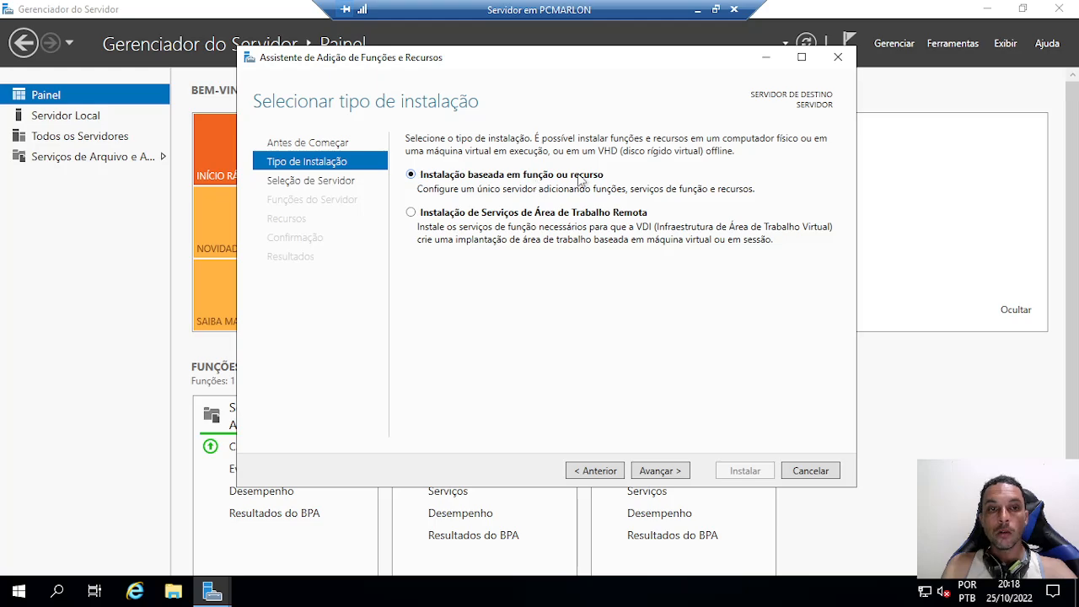
{"action": "left_click", "coordinate": [661, 471]}
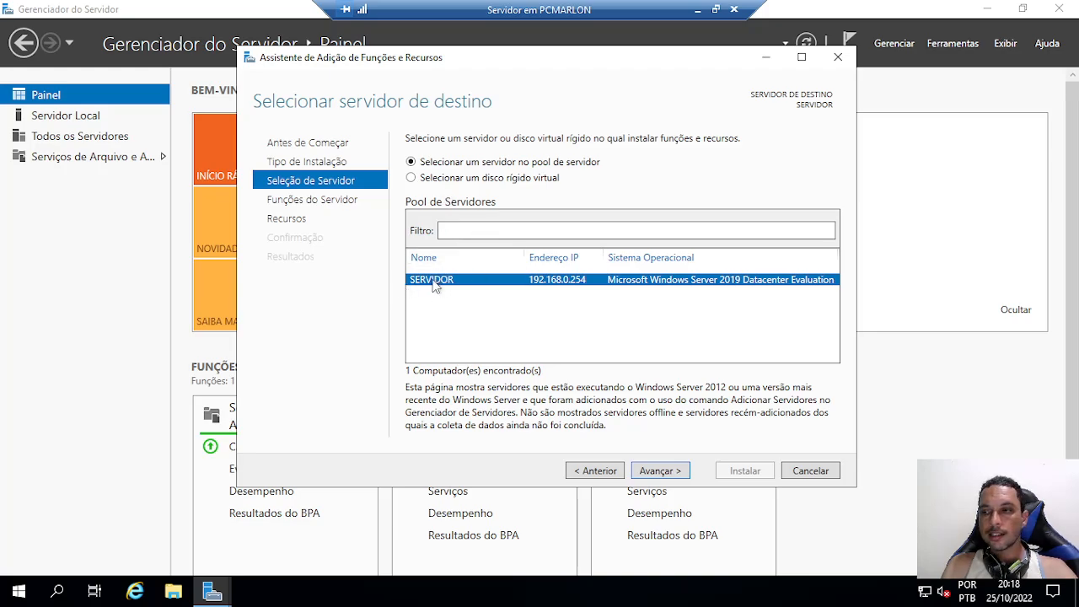
Accept SERVIDOR as destination, browse the Funções list, and view the Active Directory Domain Services description
{"action": "left_click", "coordinate": [658, 469]}
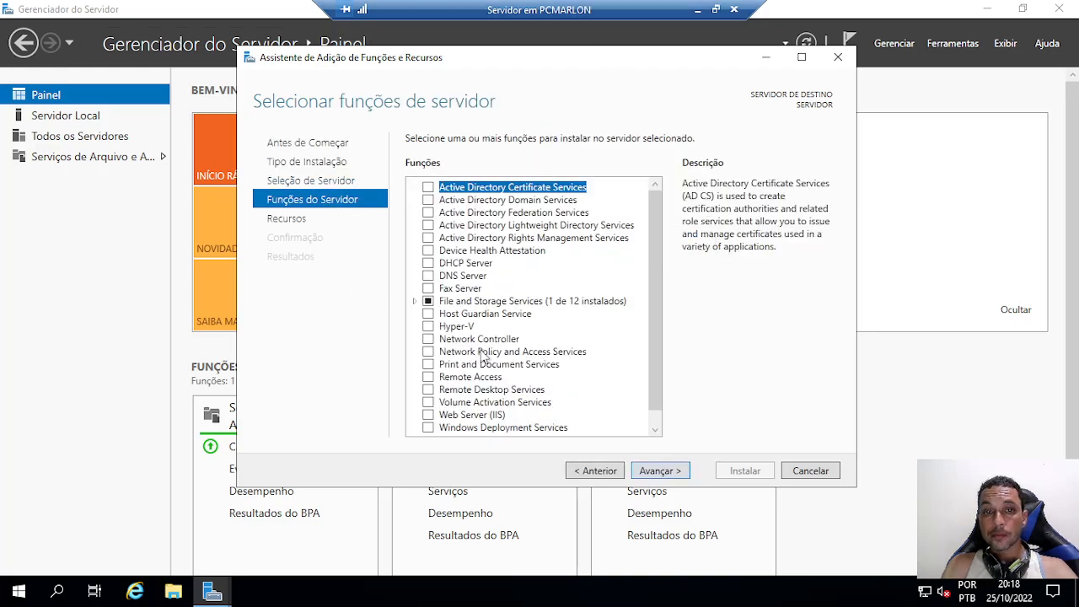
{"action": "left_click_drag", "start_coordinate": [656, 231], "coordinate": [658, 197]}
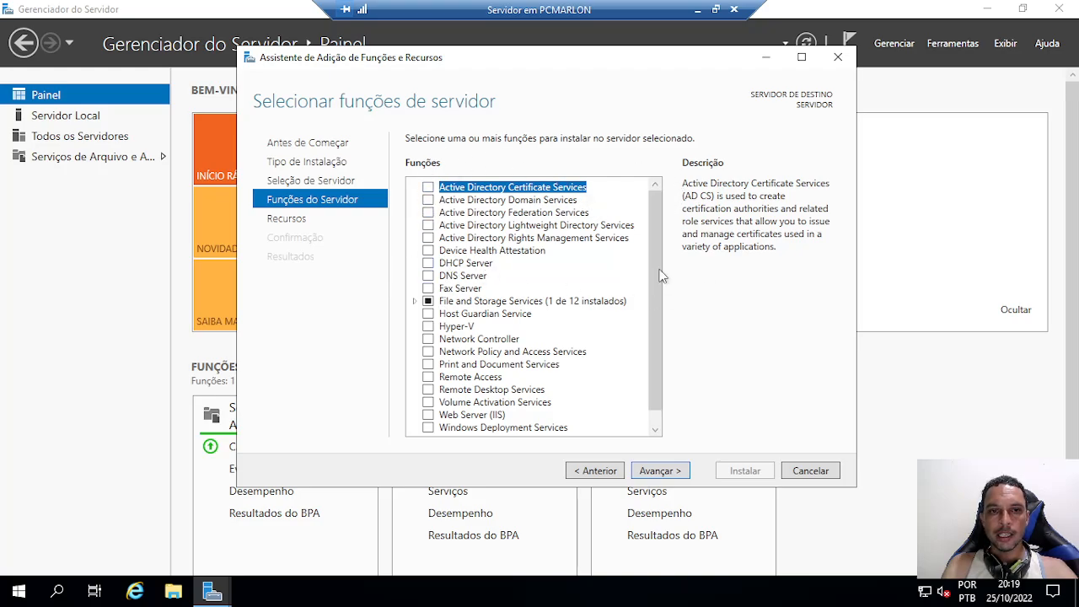
{"action": "scroll", "coordinate": [660, 276], "scroll_direction": "down", "scroll_amount": 1}
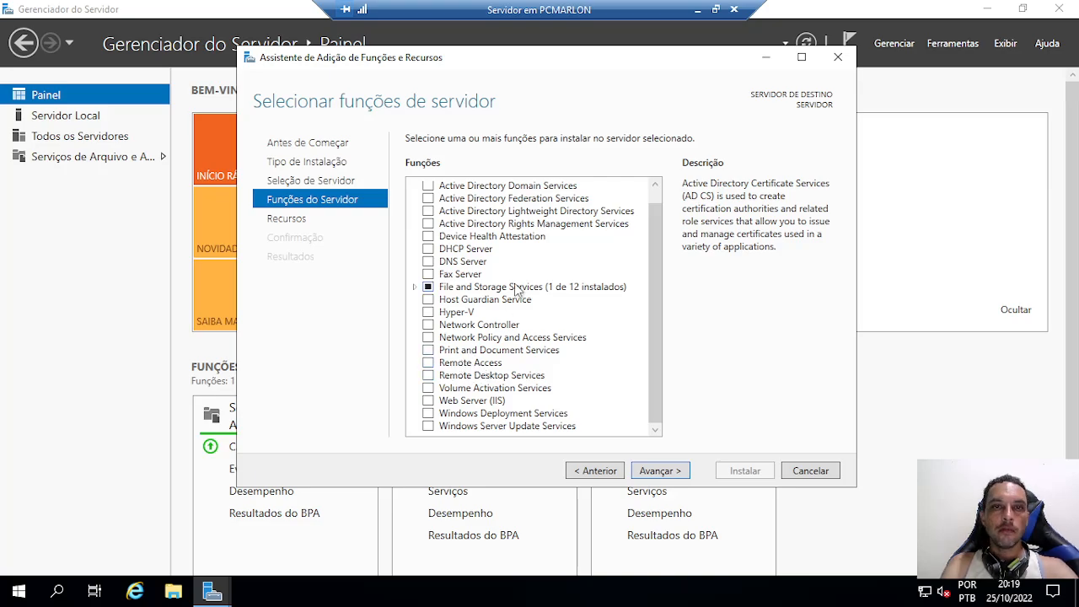
{"action": "left_click_drag", "start_coordinate": [653, 257], "coordinate": [653, 187]}
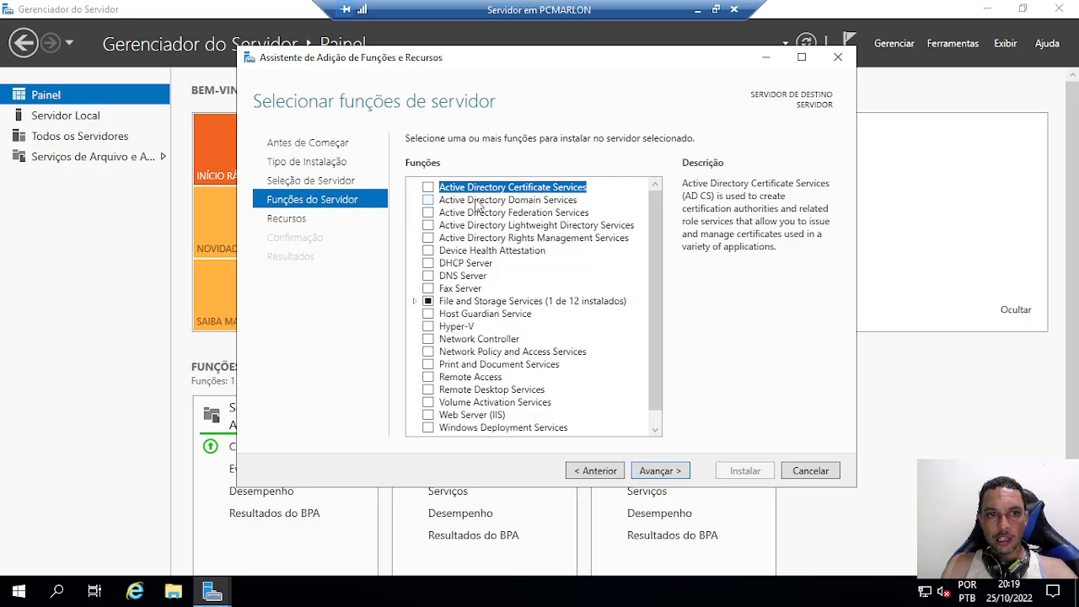
{"action": "left_click_drag", "start_coordinate": [653, 258], "coordinate": [675, 392]}
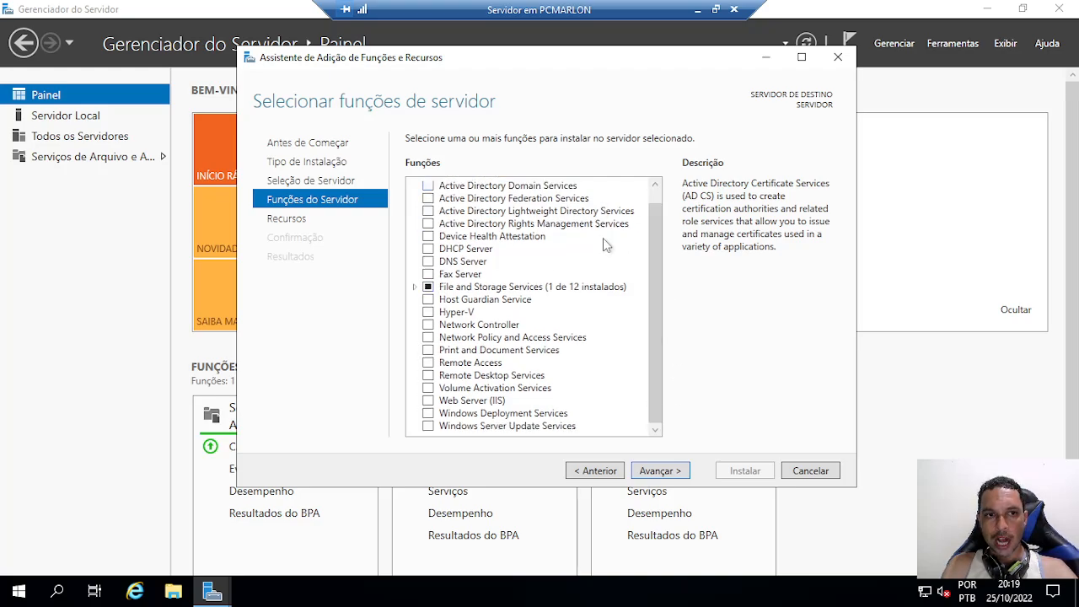
{"action": "left_click_drag", "start_coordinate": [654, 307], "coordinate": [652, 232]}
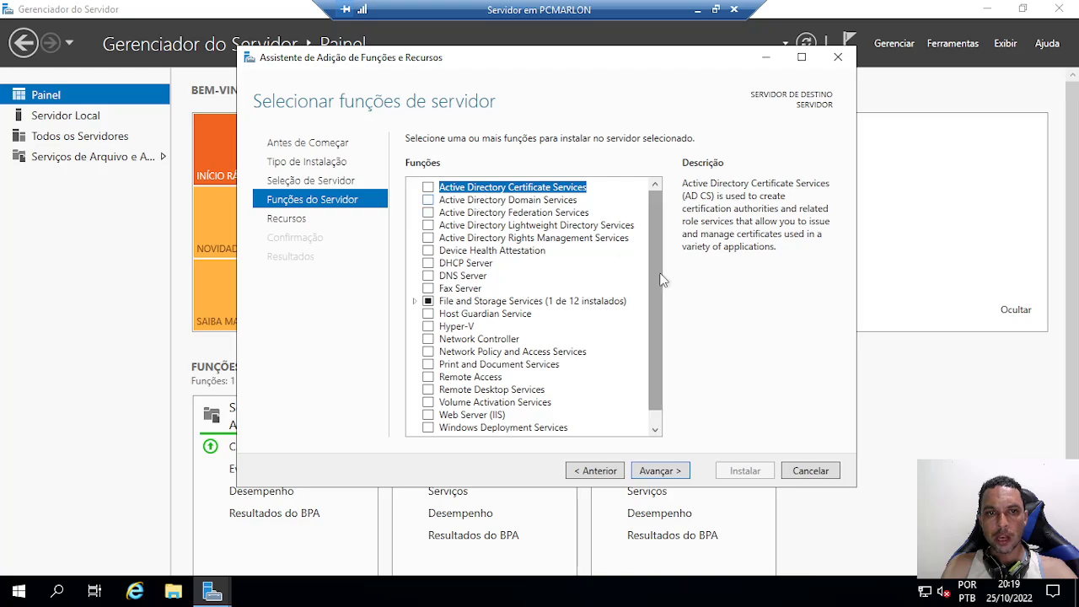
{"action": "left_click_drag", "start_coordinate": [654, 280], "coordinate": [652, 371]}
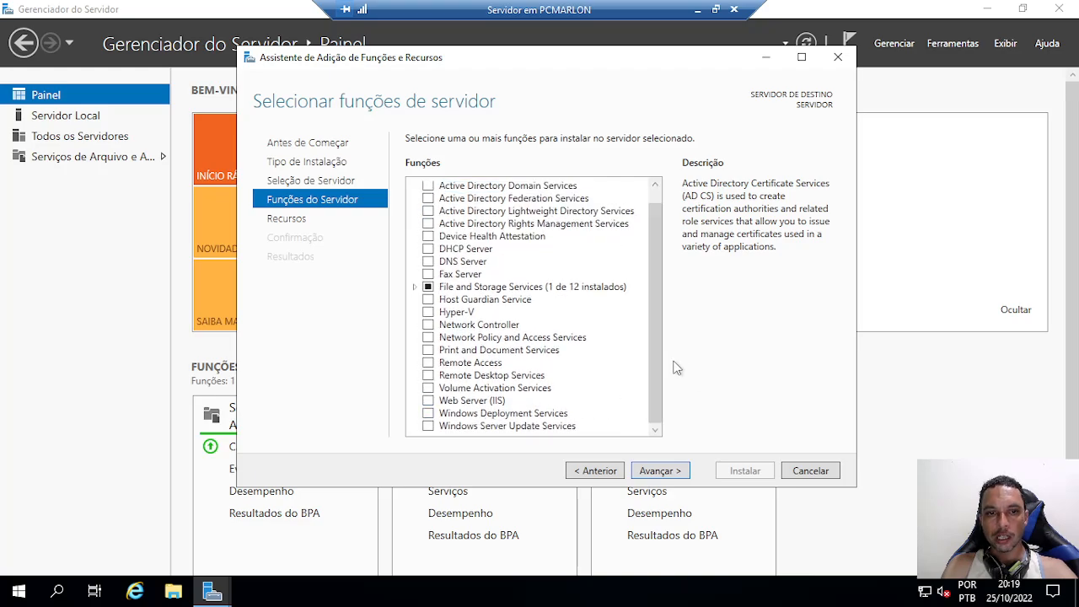
{"action": "left_click_drag", "start_coordinate": [652, 324], "coordinate": [656, 266]}
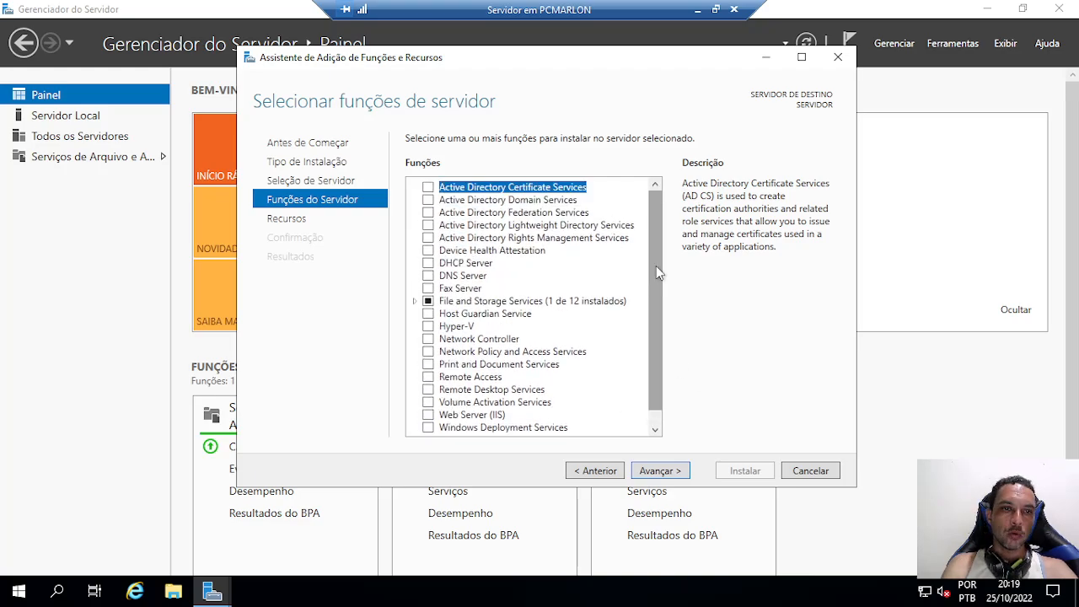
{"action": "left_click", "coordinate": [463, 201]}
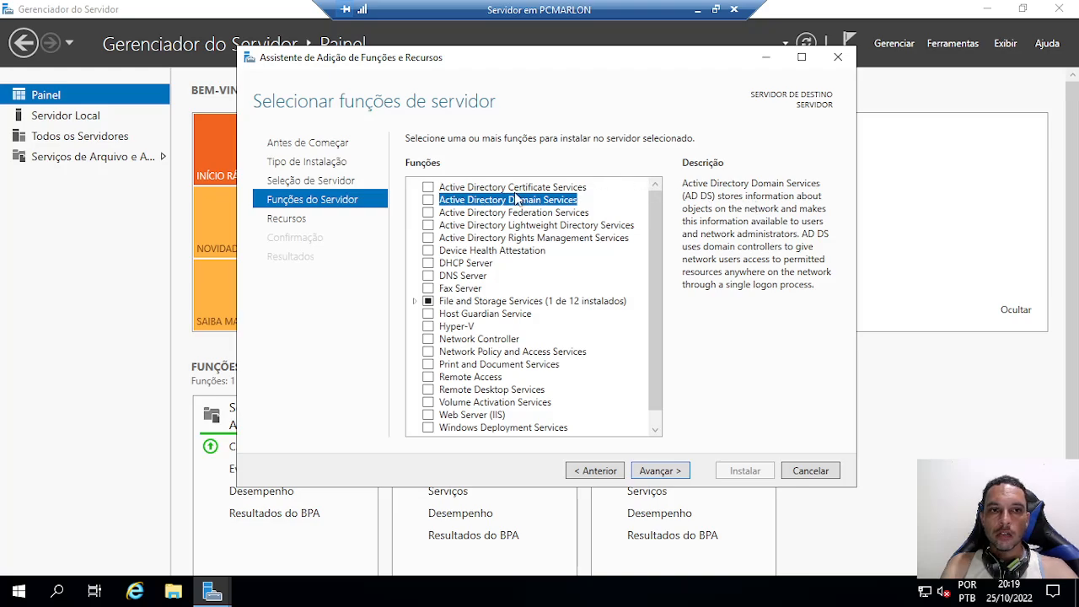
Tick Active Directory Domain Services with its required management features and continue past Recursos
{"action": "left_click", "coordinate": [428, 199]}
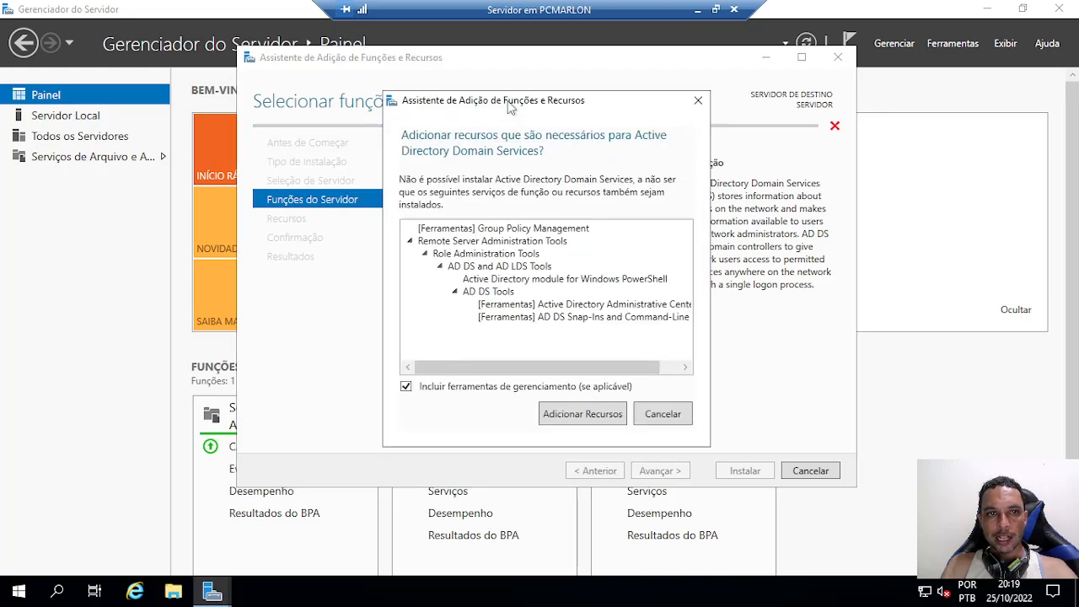
{"action": "left_click_drag", "start_coordinate": [509, 102], "coordinate": [526, 85]}
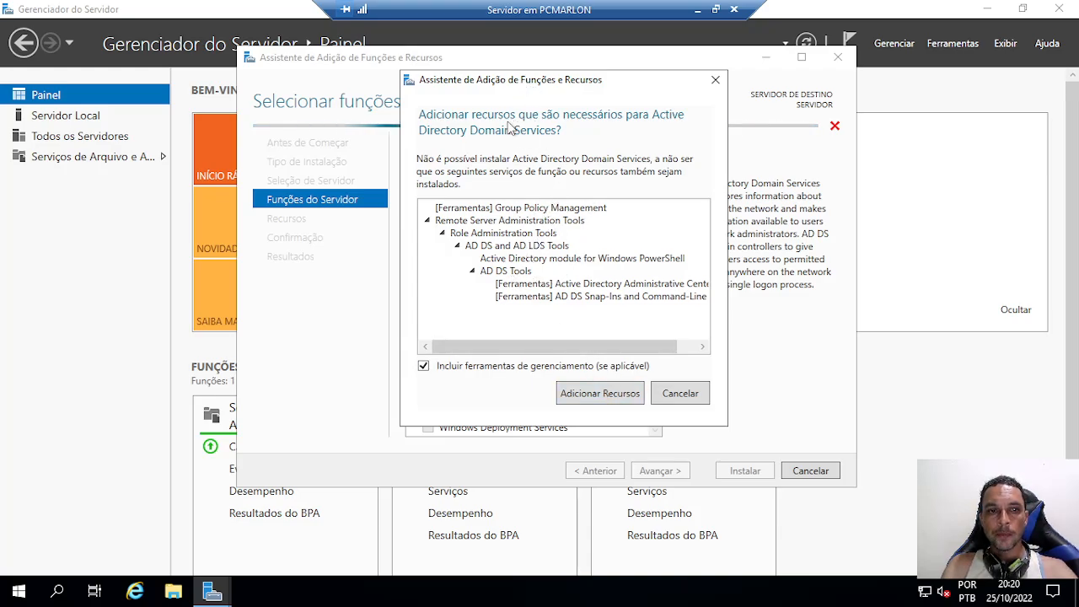
{"action": "left_click", "coordinate": [600, 396]}
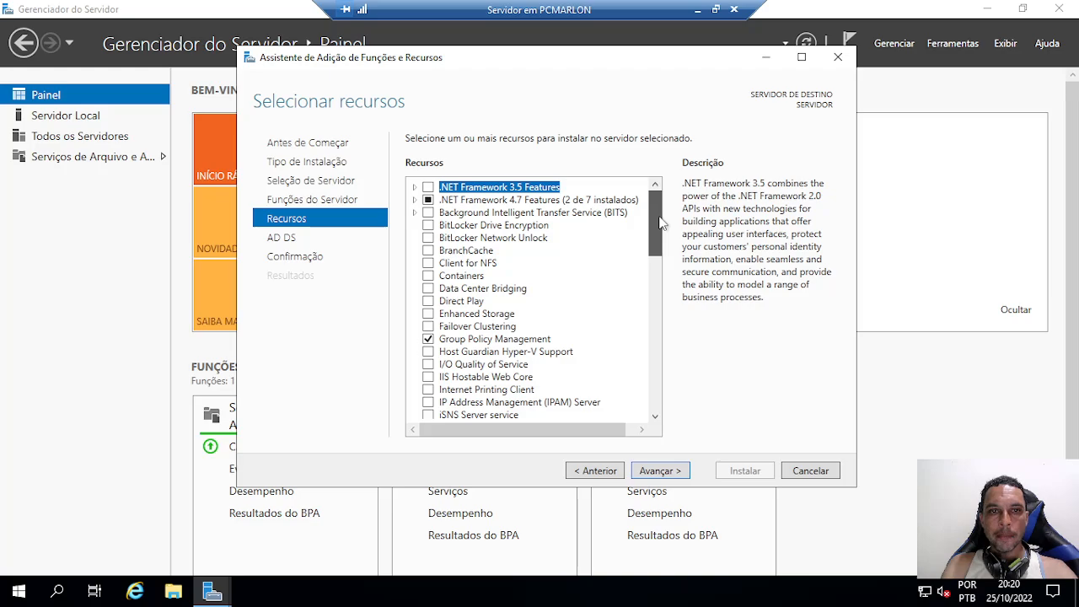
{"action": "left_click_drag", "start_coordinate": [662, 220], "coordinate": [671, 200]}
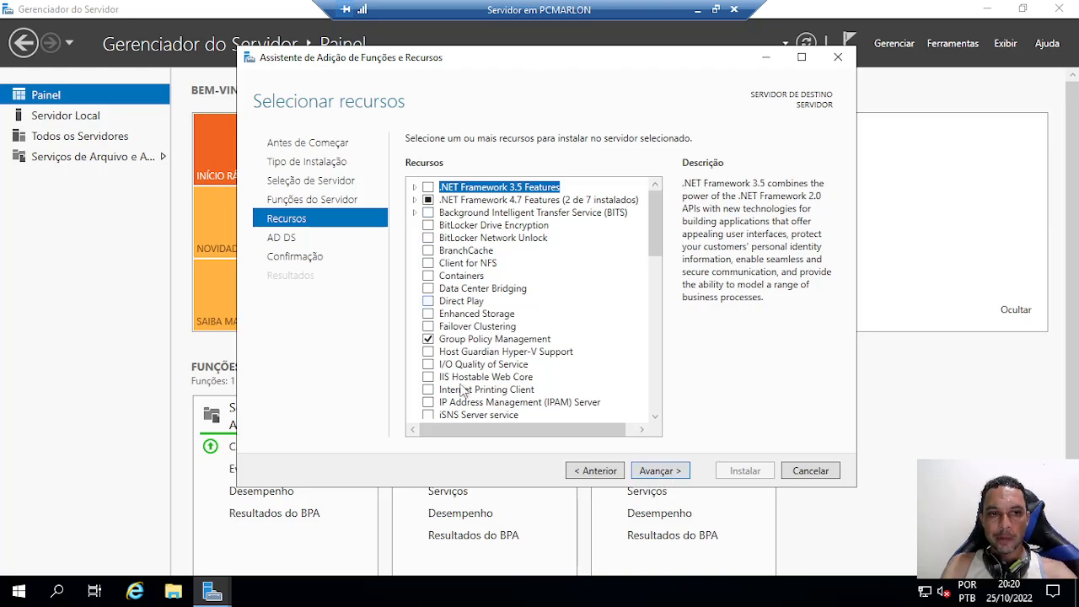
{"action": "left_click", "coordinate": [662, 471]}
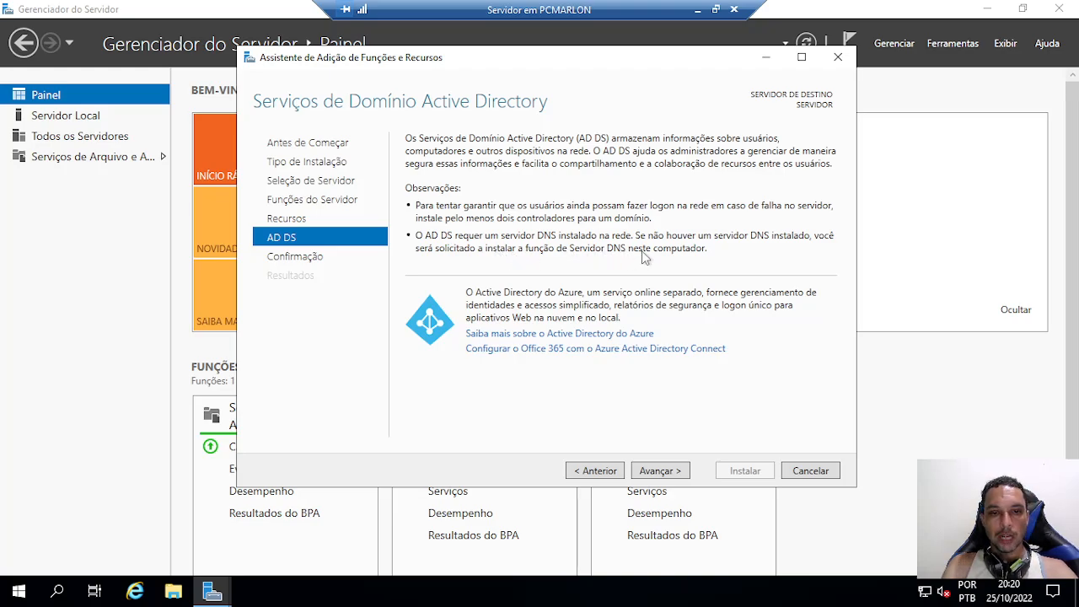
Install the AD DS role, close the finished wizard, and show the pending notifications
{"action": "left_click", "coordinate": [670, 476]}
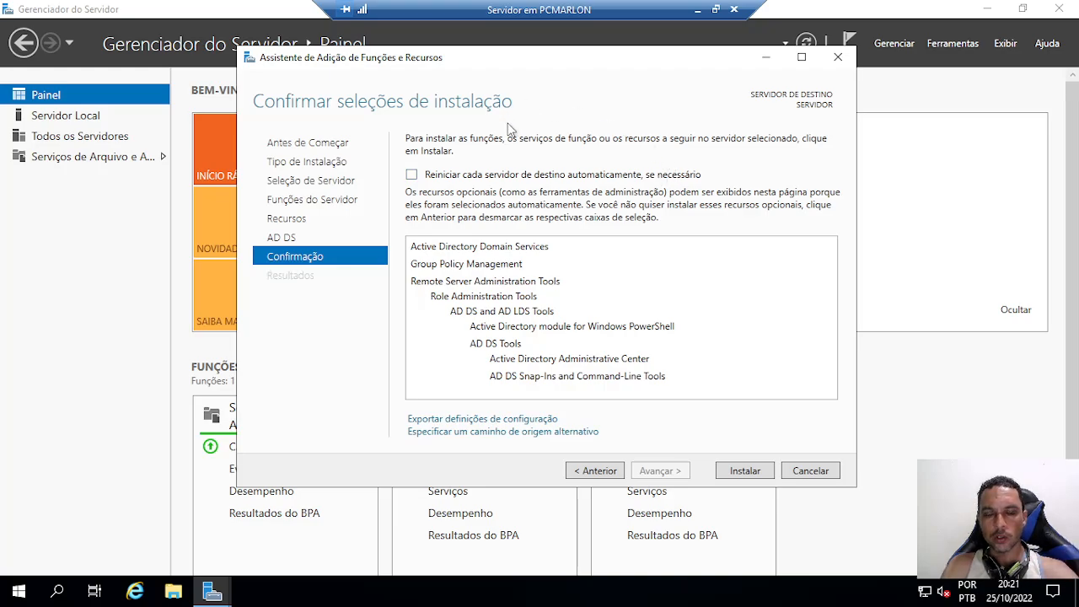
{"action": "left_click", "coordinate": [745, 471]}
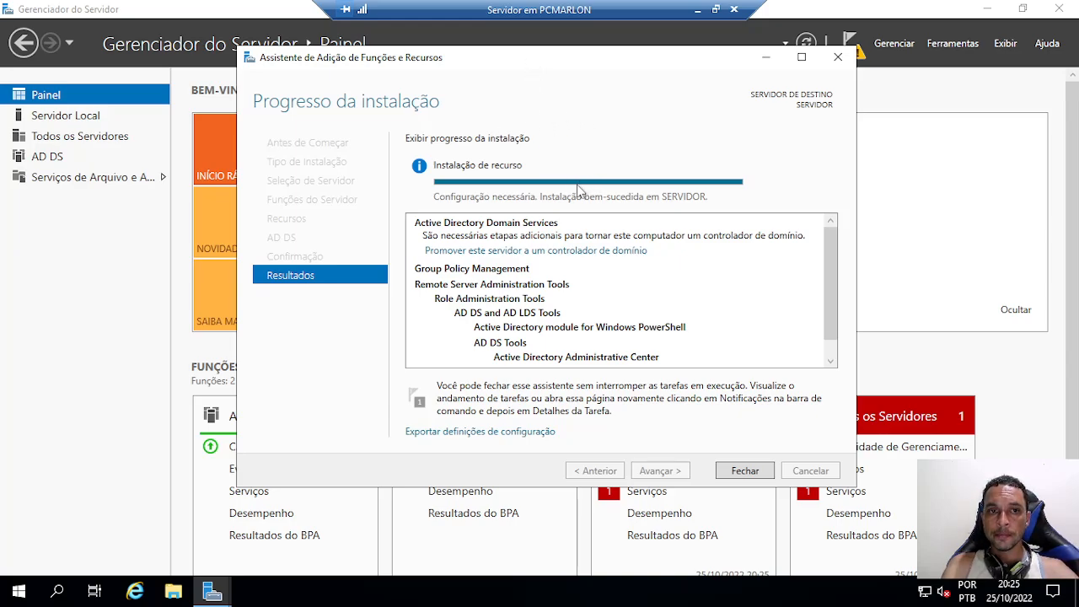
{"action": "left_click", "coordinate": [743, 471]}
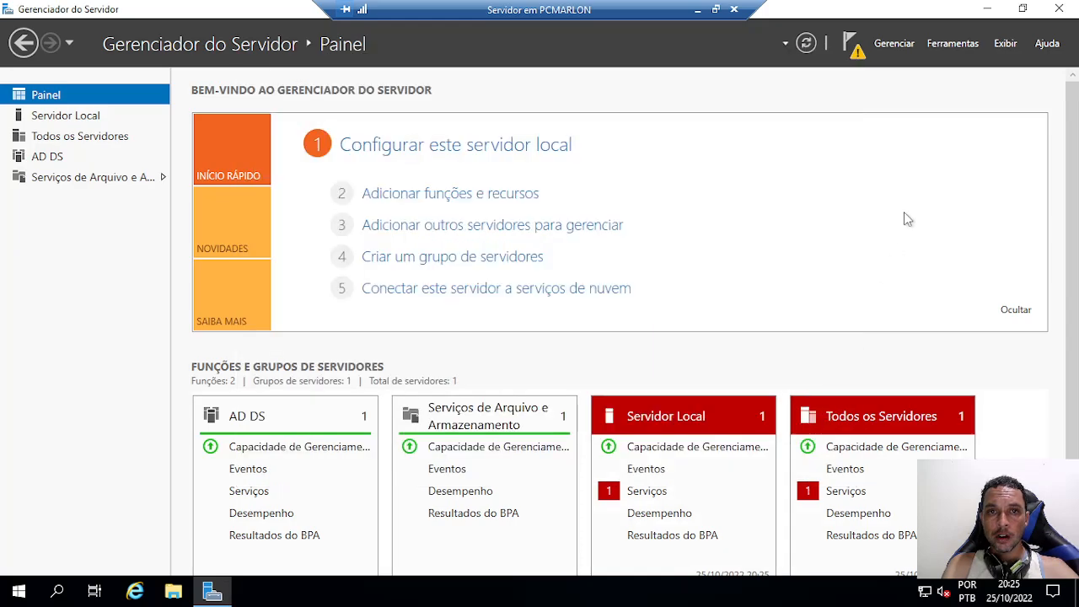
{"action": "left_click", "coordinate": [853, 46]}
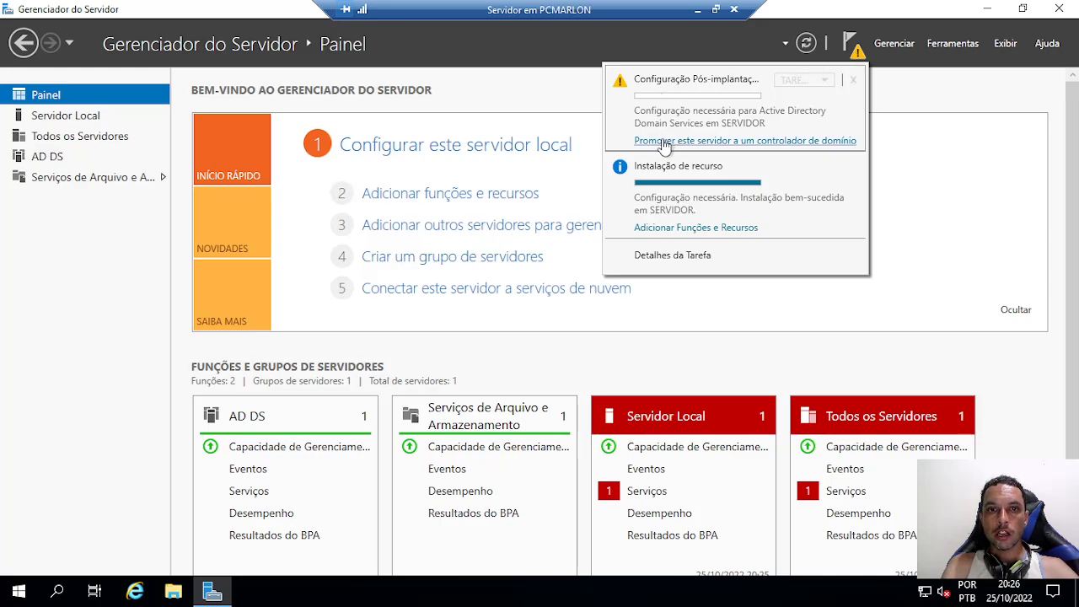
Launch the domain controller promotion and choose 'Adicionar uma nova floresta' as the deployment operation
{"action": "left_click", "coordinate": [738, 148]}
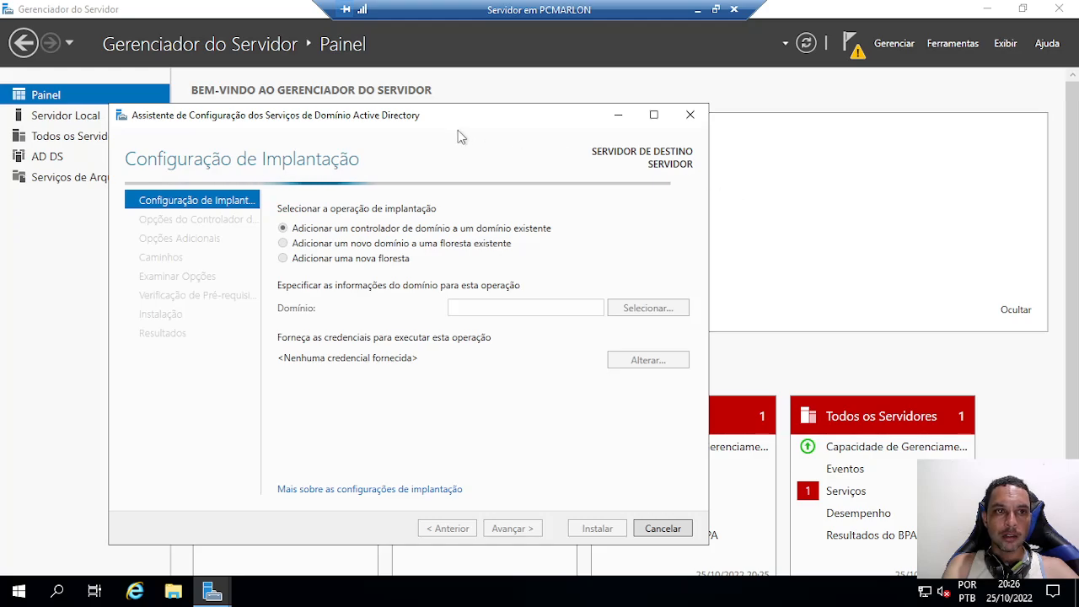
{"action": "left_click_drag", "start_coordinate": [478, 124], "coordinate": [601, 77]}
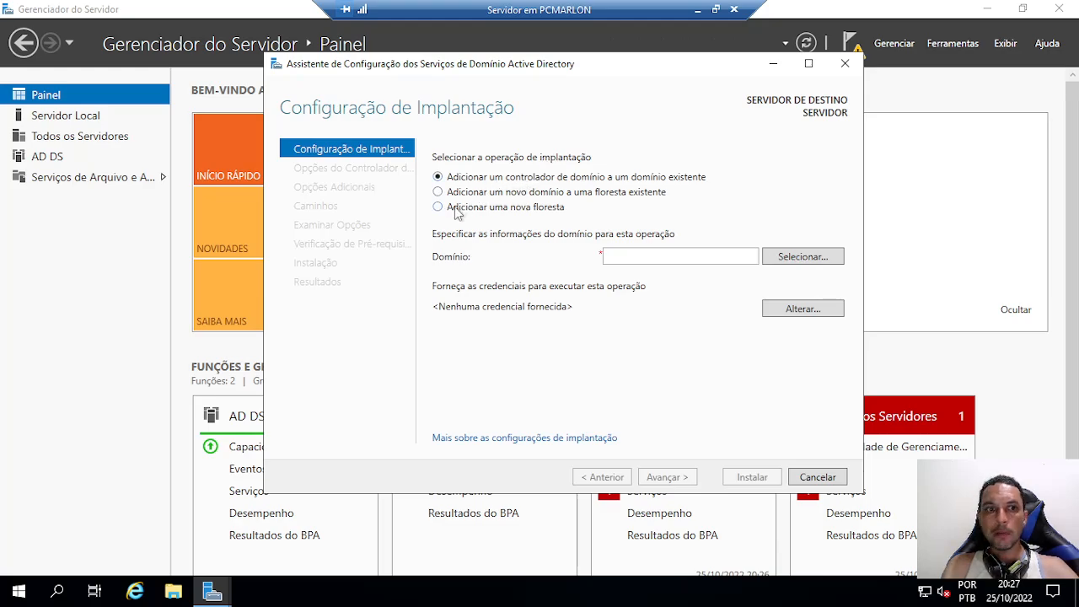
{"action": "left_click", "coordinate": [437, 206]}
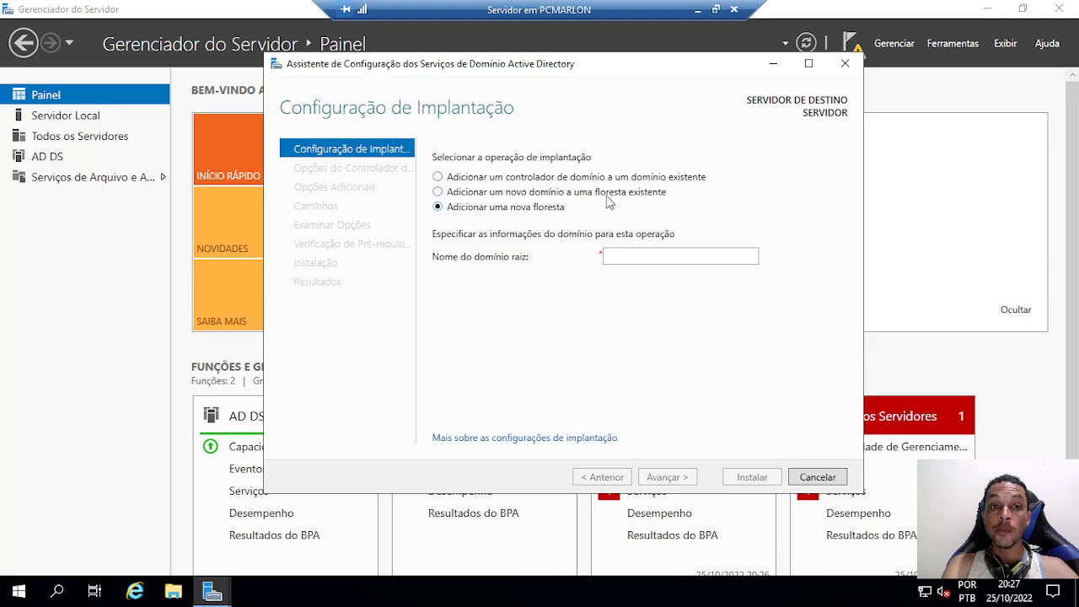
{"action": "left_click", "coordinate": [488, 192]}
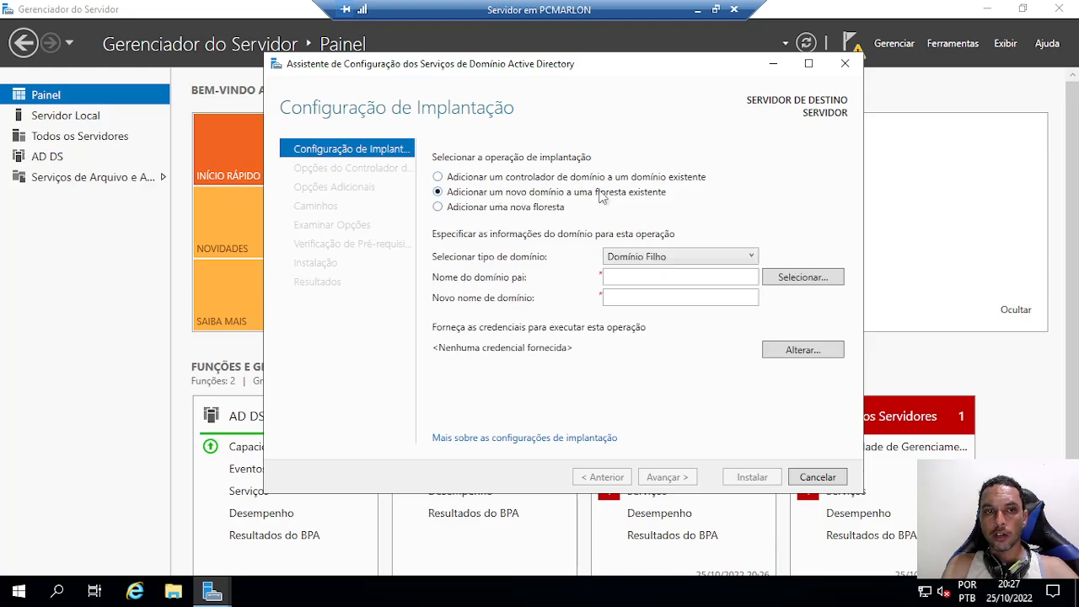
{"action": "left_click", "coordinate": [639, 295]}
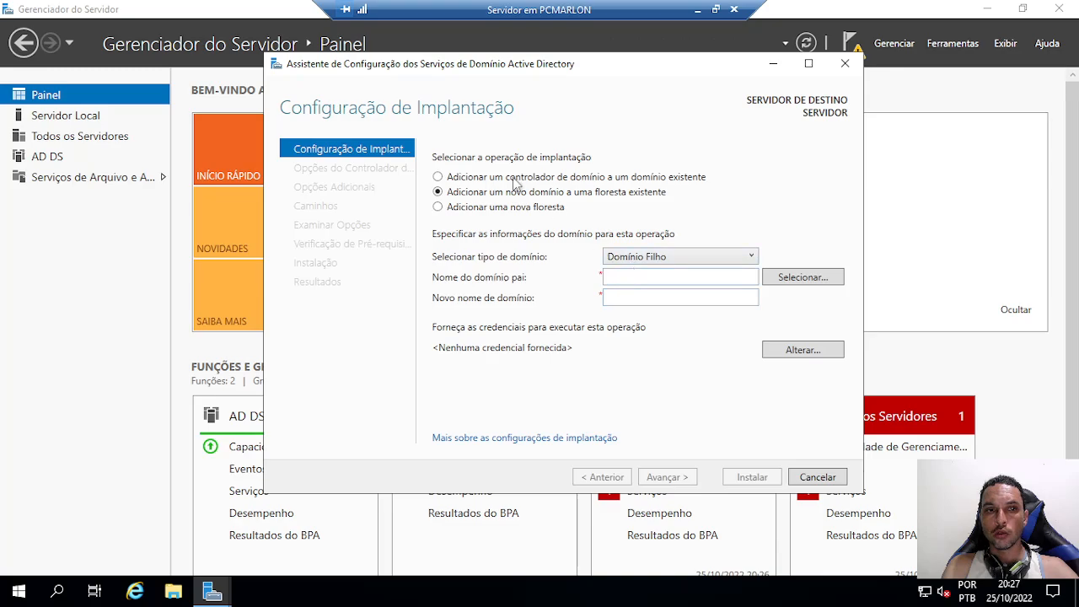
{"action": "left_click", "coordinate": [457, 177]}
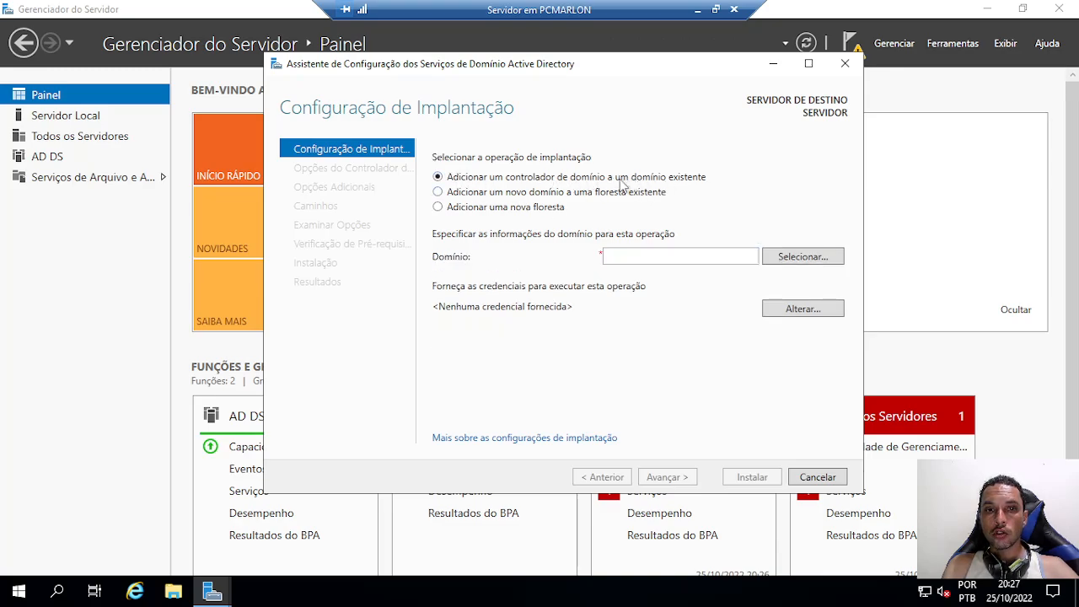
{"action": "left_click", "coordinate": [628, 252]}
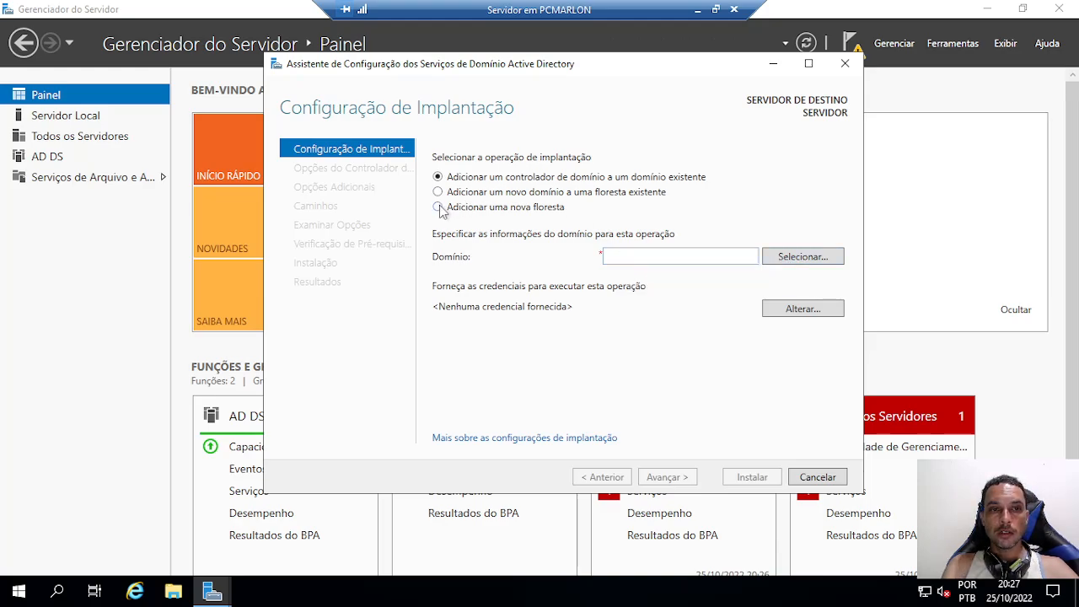
{"action": "left_click", "coordinate": [439, 207]}
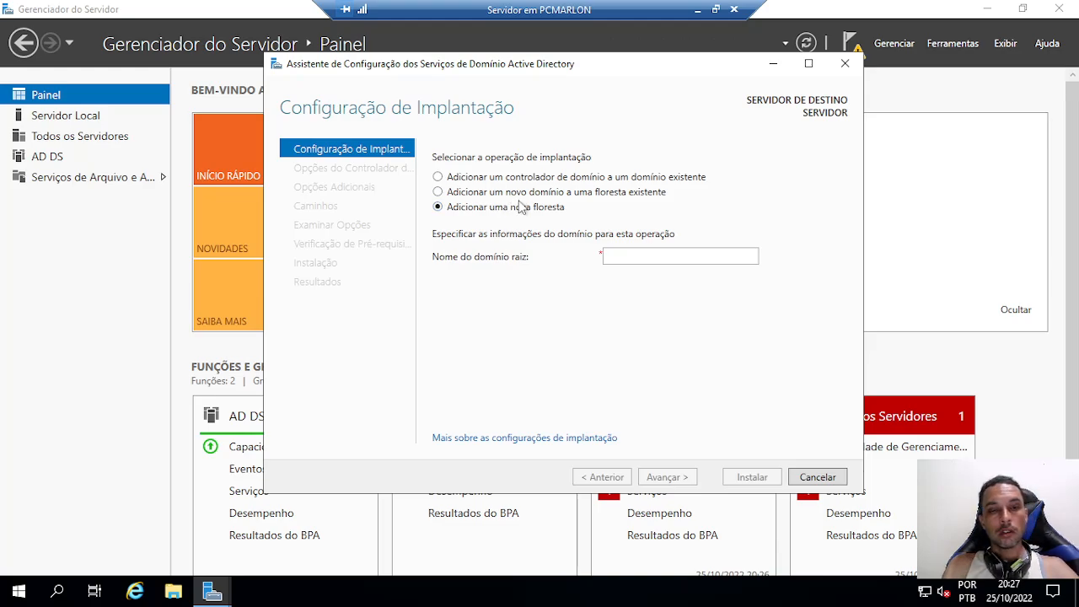
Enter aula.local as the root domain name of the new forest
{"action": "left_click", "coordinate": [642, 257]}
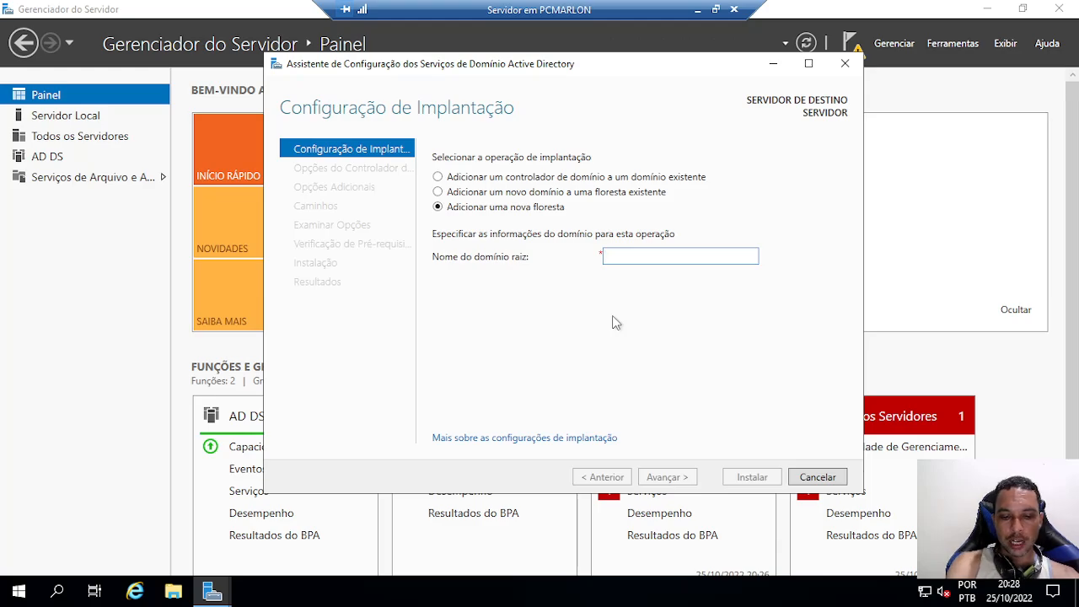
{"action": "type", "text": "aula"}
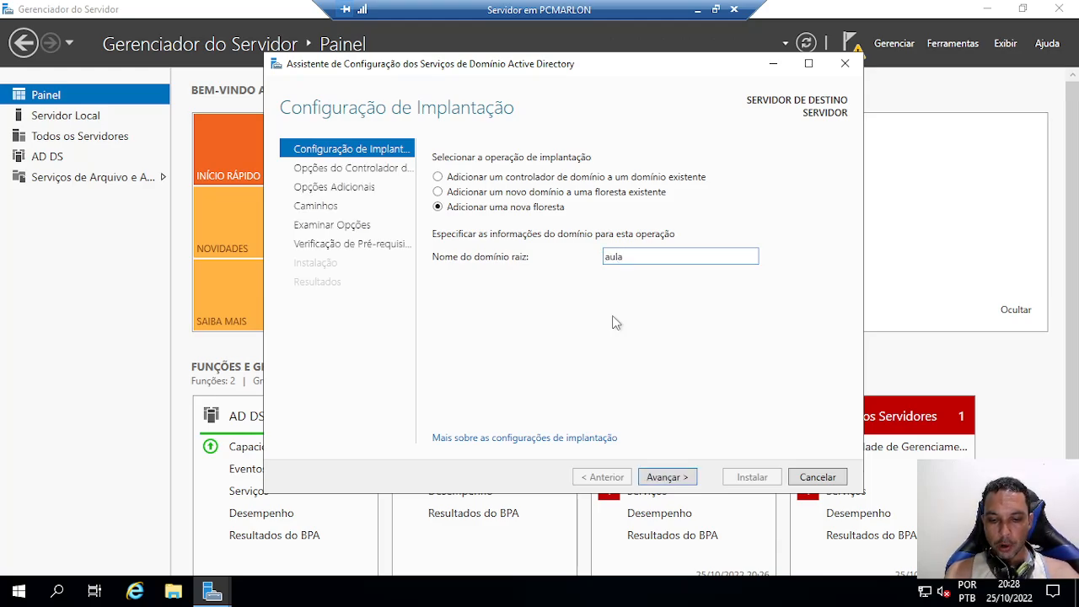
{"action": "type", "text": ".local"}
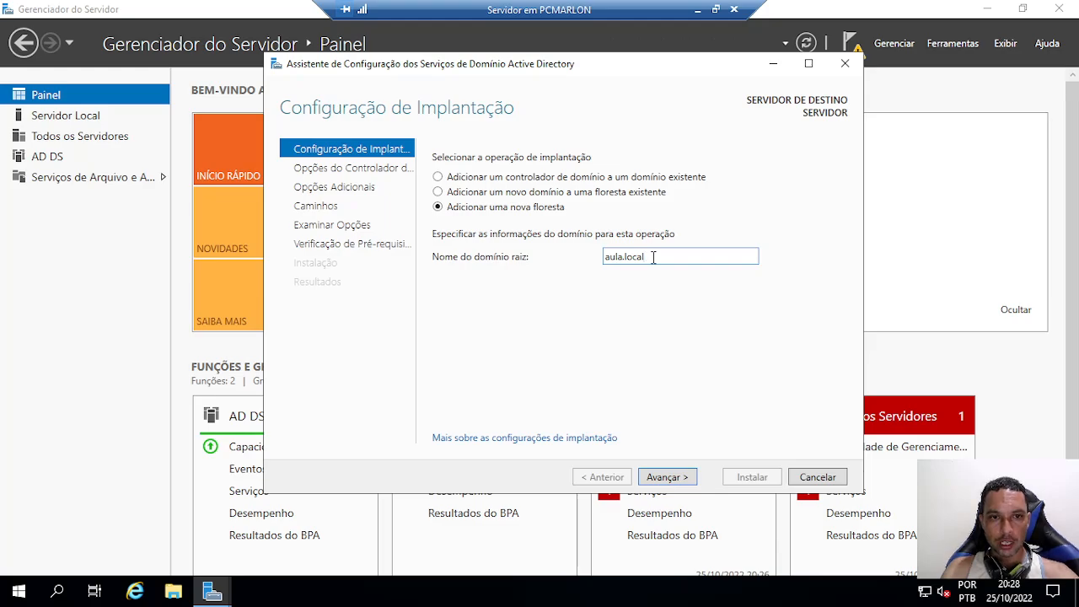
Continue to Domain Controller Options, keeping the forest functional level at Windows Server 2016
{"action": "left_click", "coordinate": [682, 477]}
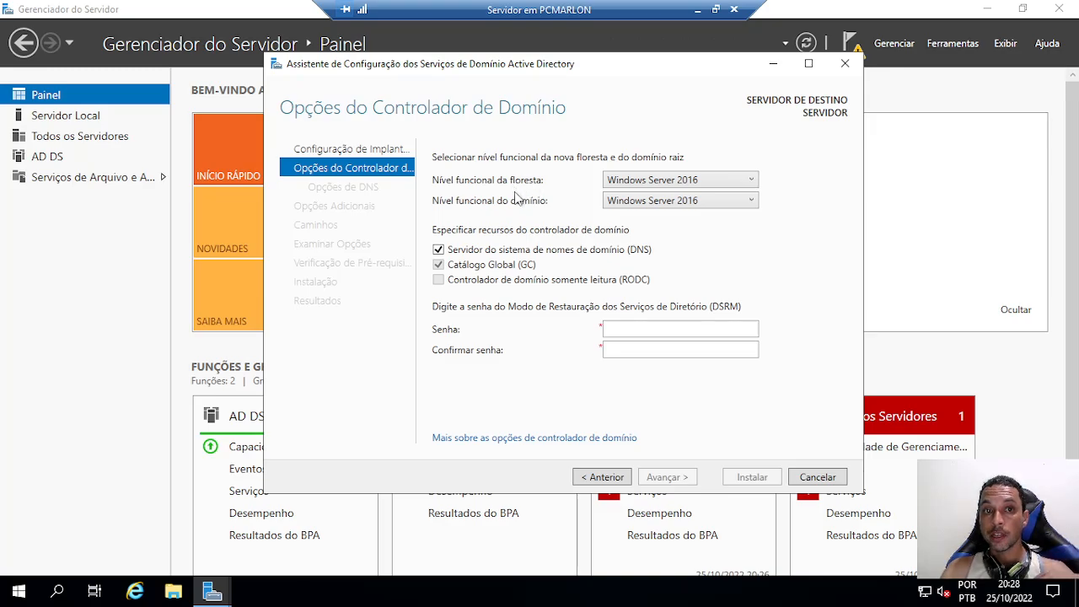
{"action": "left_click", "coordinate": [693, 185]}
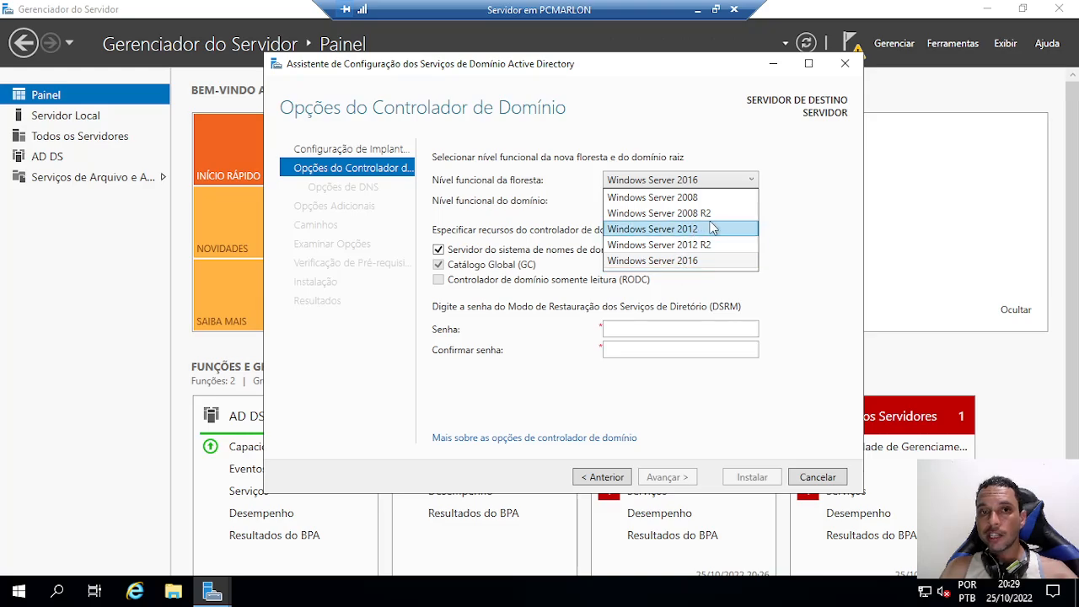
{"action": "left_click", "coordinate": [672, 262]}
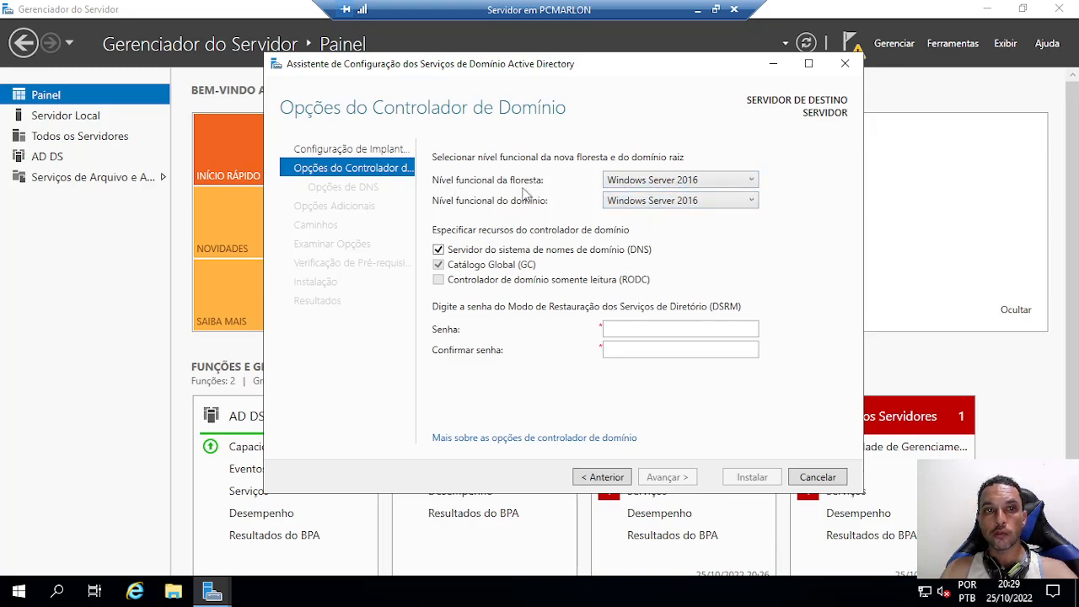
{"action": "left_click", "coordinate": [651, 182]}
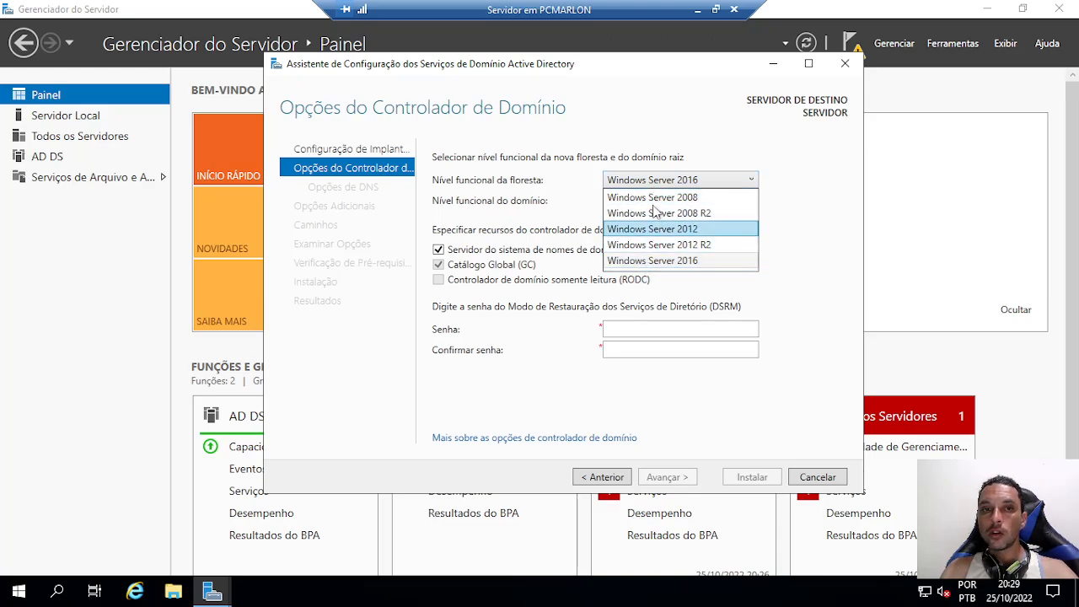
{"action": "left_click", "coordinate": [662, 261]}
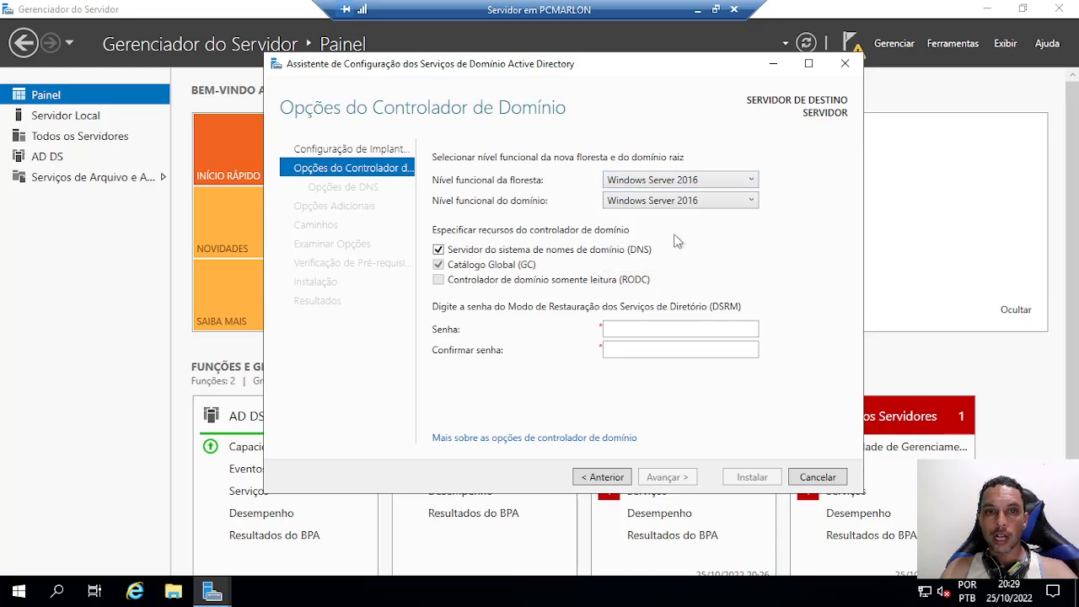
{"action": "left_click", "coordinate": [699, 181]}
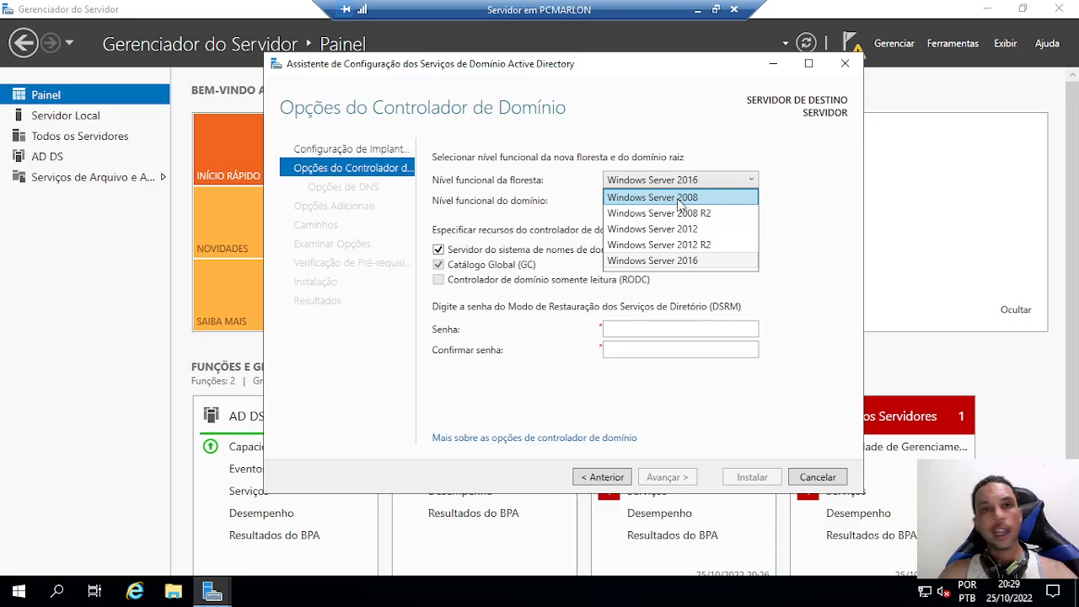
{"action": "left_click", "coordinate": [697, 181]}
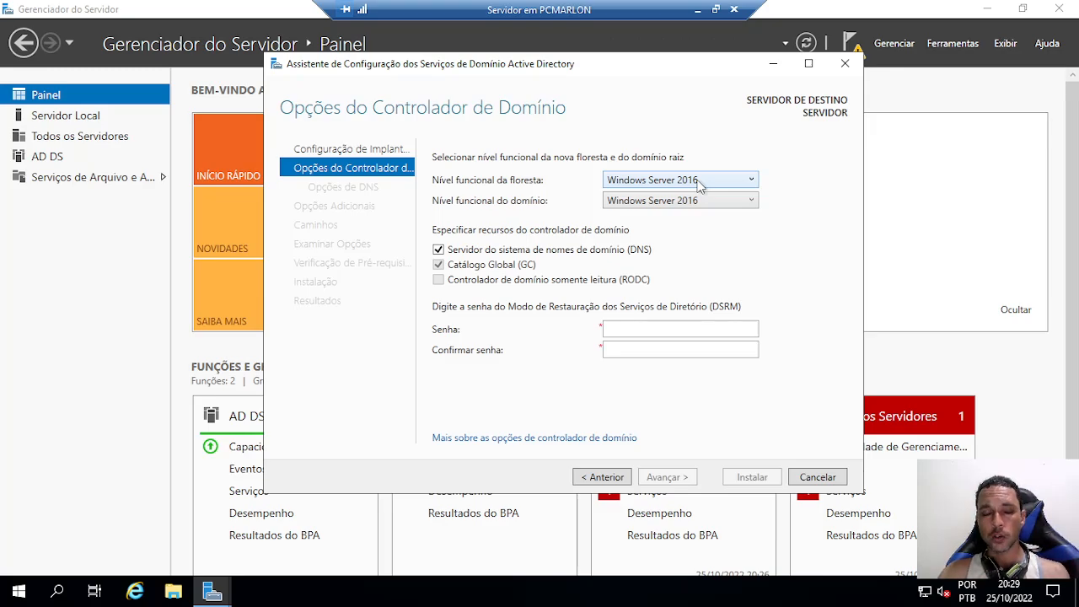
Try Windows Server 2008 forest and domain levels, then restore both to Windows Server 2016
{"action": "left_click", "coordinate": [697, 181]}
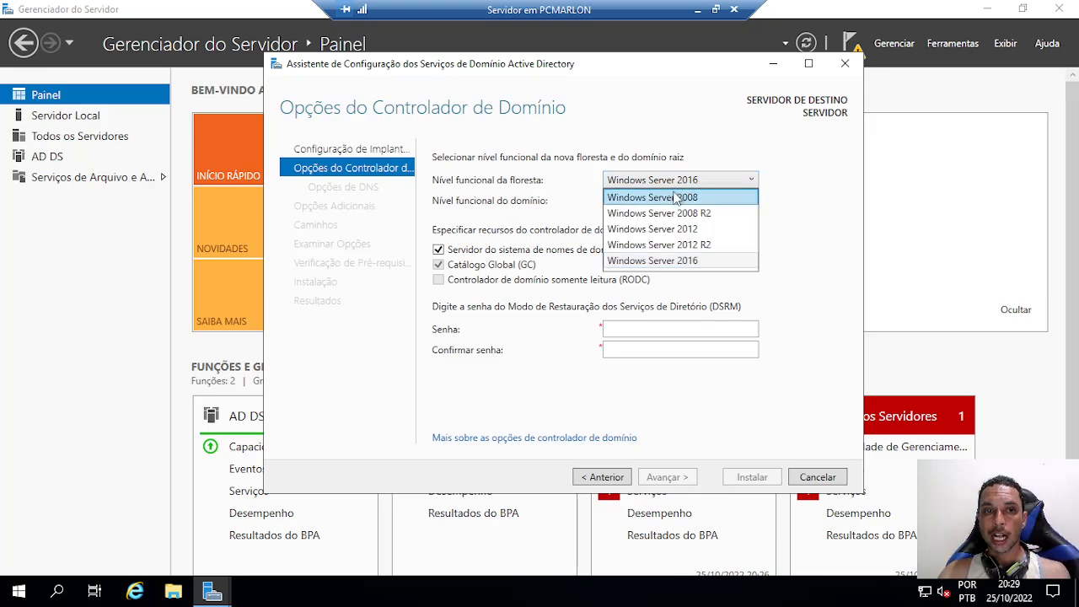
{"action": "left_click", "coordinate": [625, 200]}
{"action": "left_click", "coordinate": [605, 202]}
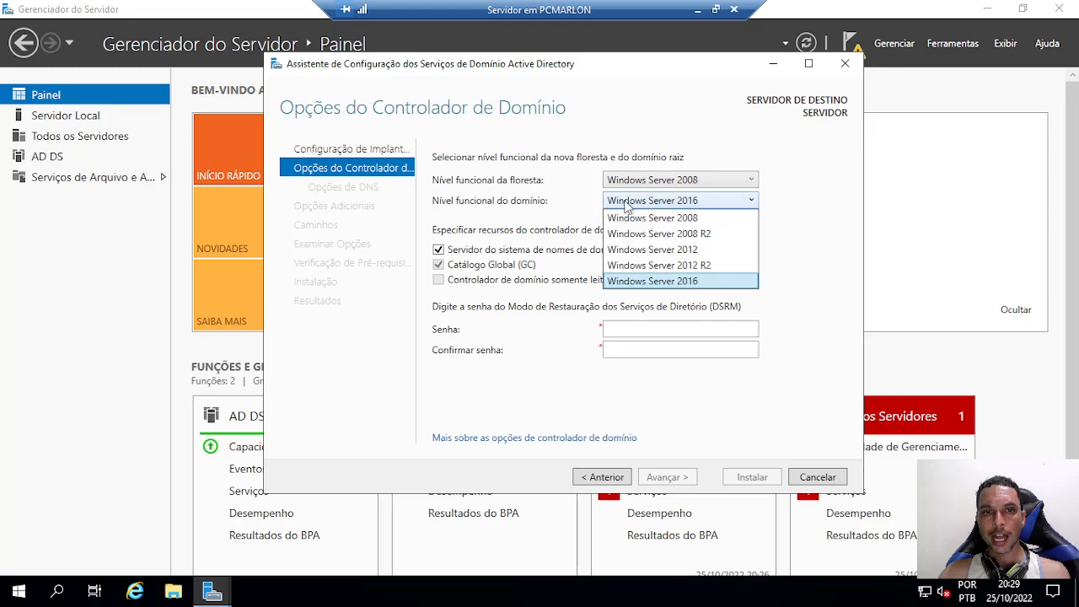
{"action": "left_click", "coordinate": [630, 216]}
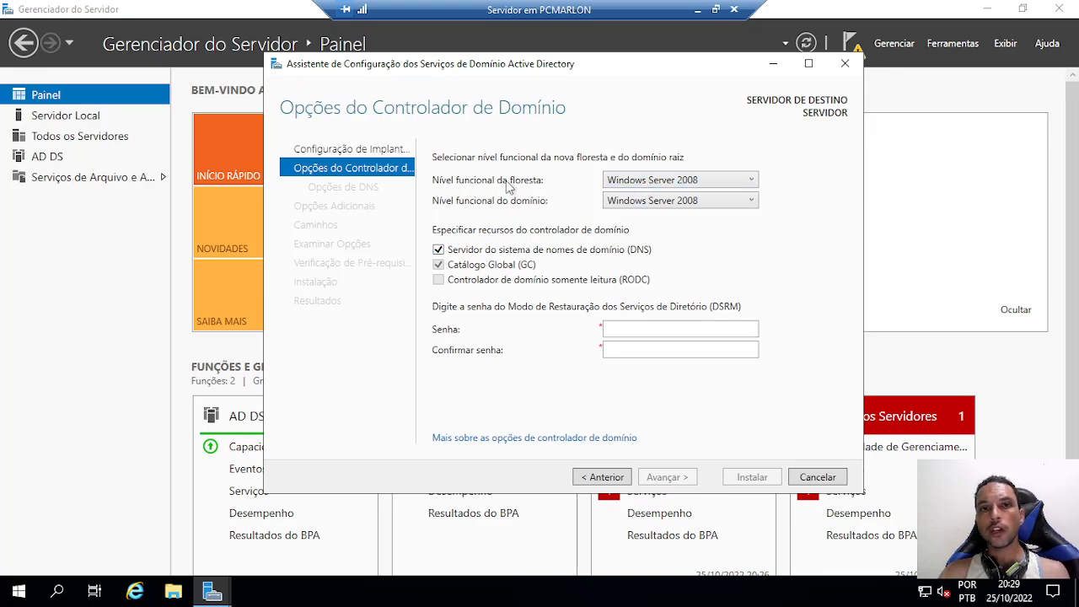
{"action": "left_click", "coordinate": [634, 180]}
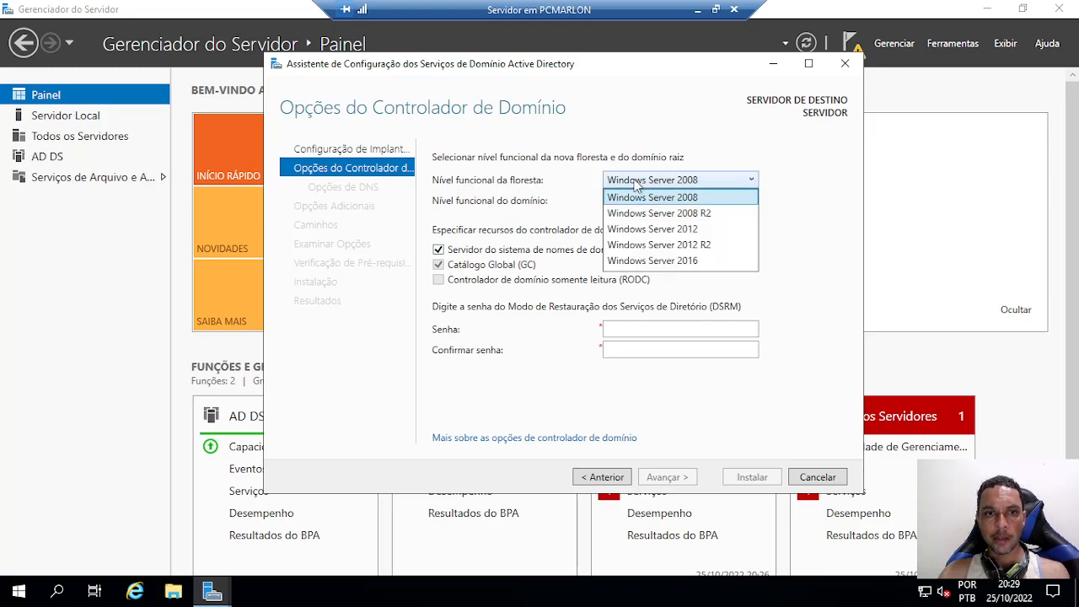
{"action": "left_click", "coordinate": [673, 261]}
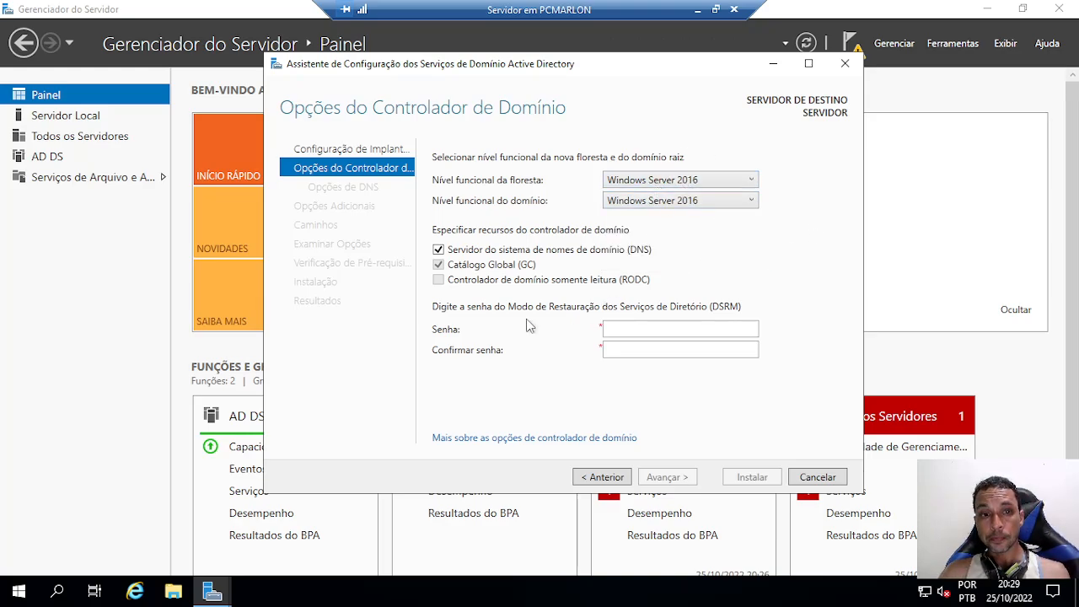
Enter the DSRM password in Senha and repeat it in Confirmar senha
{"action": "left_click", "coordinate": [645, 328]}
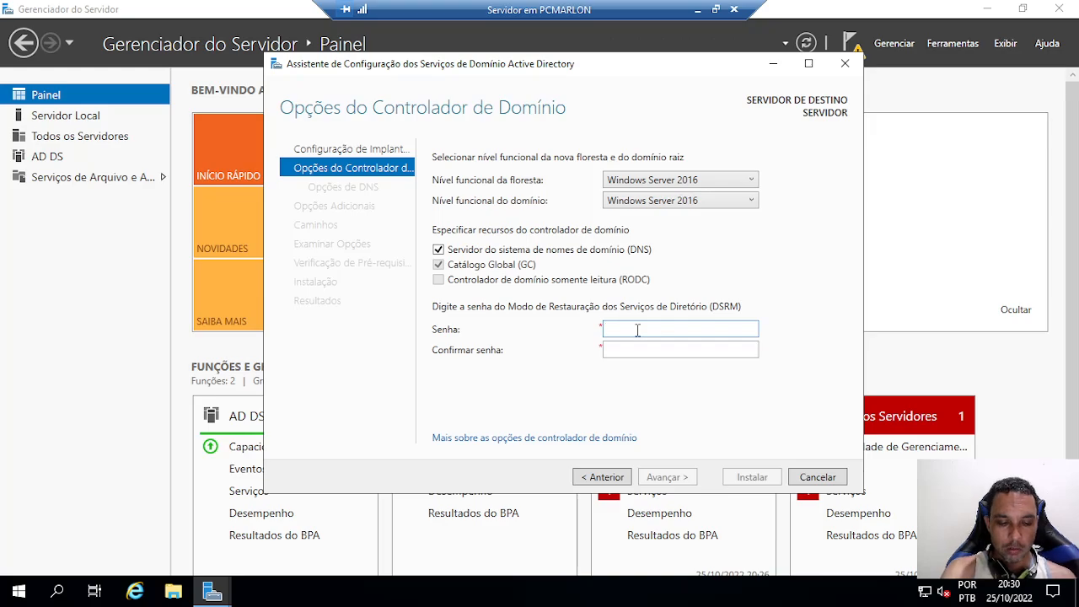
{"action": "type", "text": "•••"}
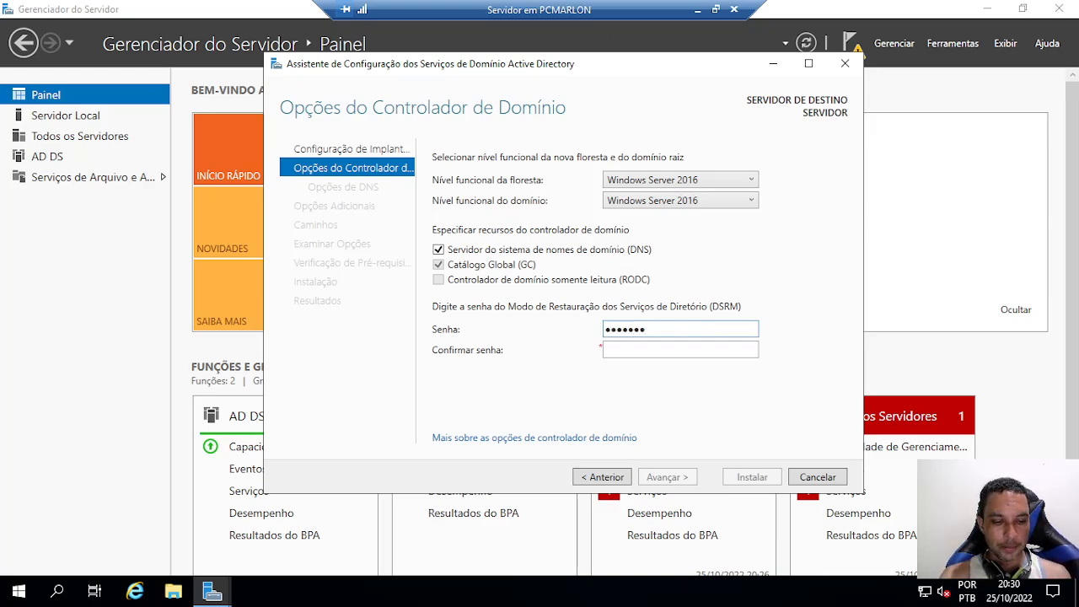
{"action": "type", "text": "••••••••"}
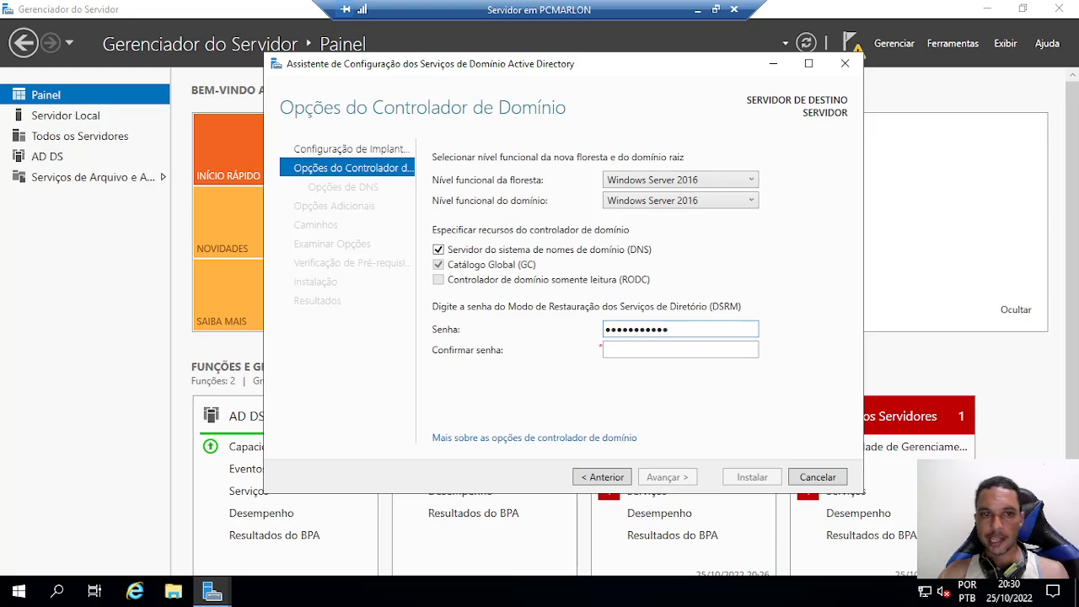
{"action": "left_click", "coordinate": [648, 356]}
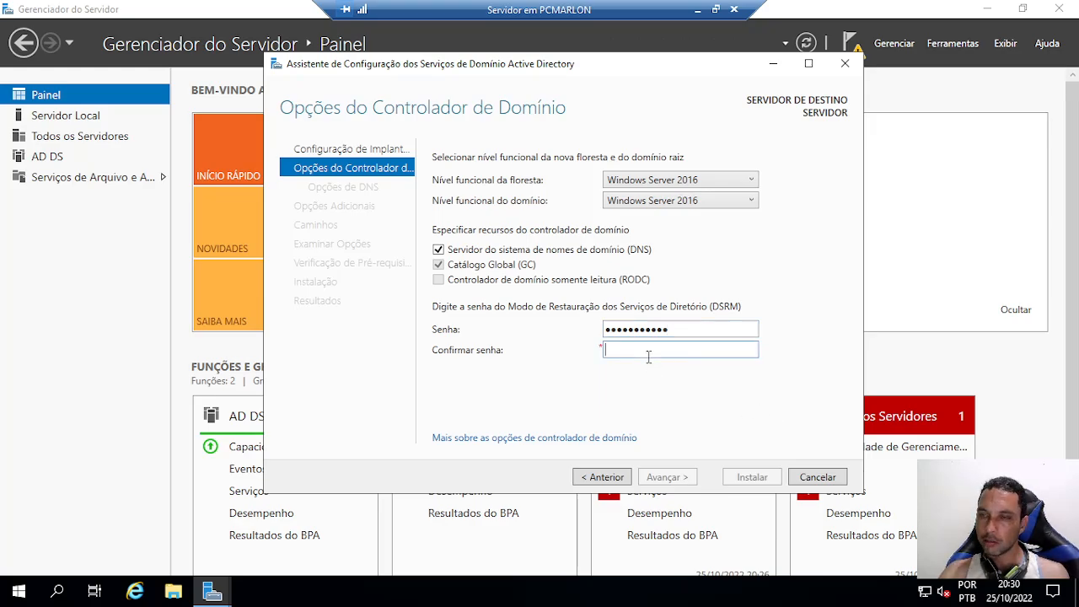
{"action": "type", "text": "•••"}
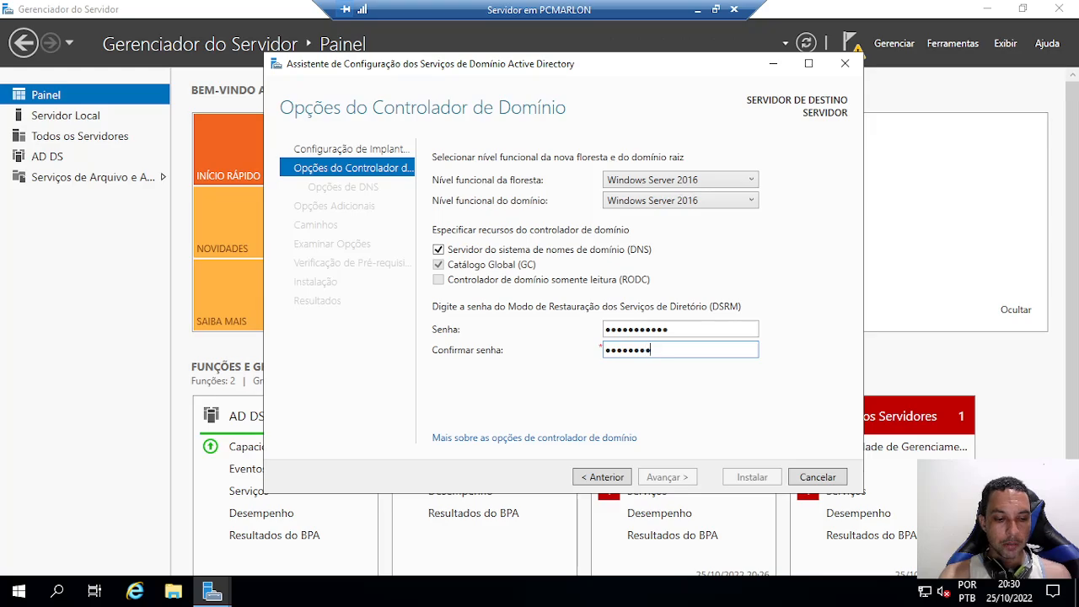
{"action": "type", "text": "••••••••"}
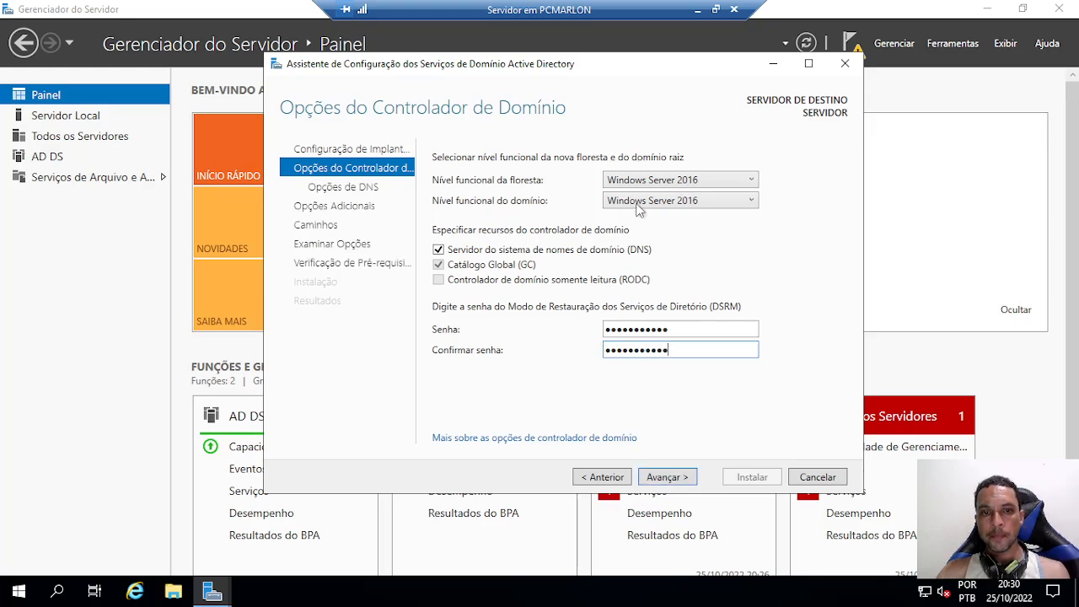
Advance past Domain Controller Options and DNS Options to Additional Options, where the NetBIOS name is AULA
{"action": "left_click", "coordinate": [674, 477]}
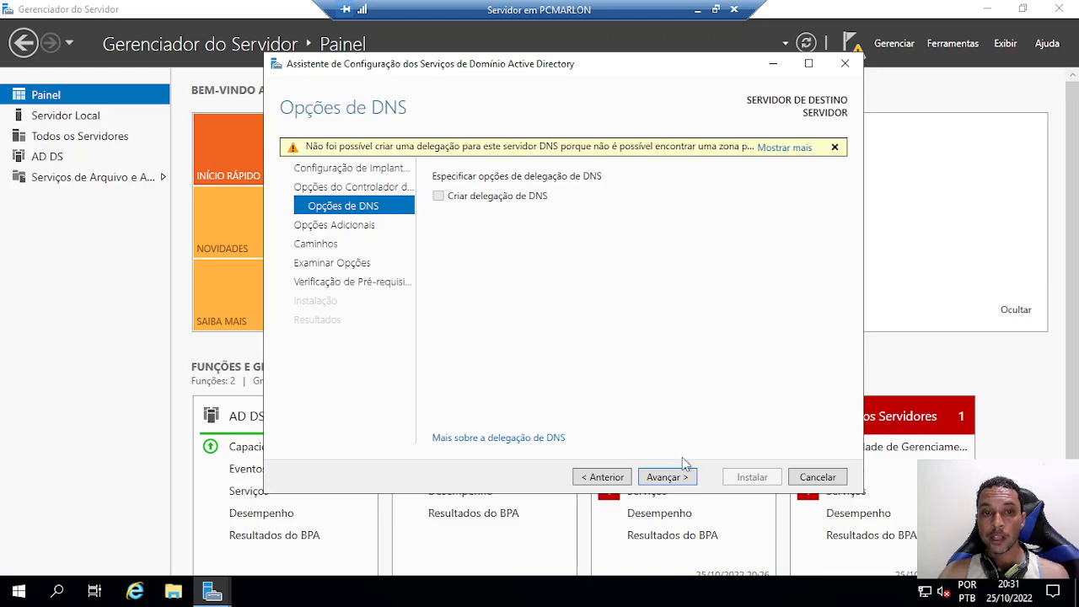
{"action": "left_click", "coordinate": [666, 477]}
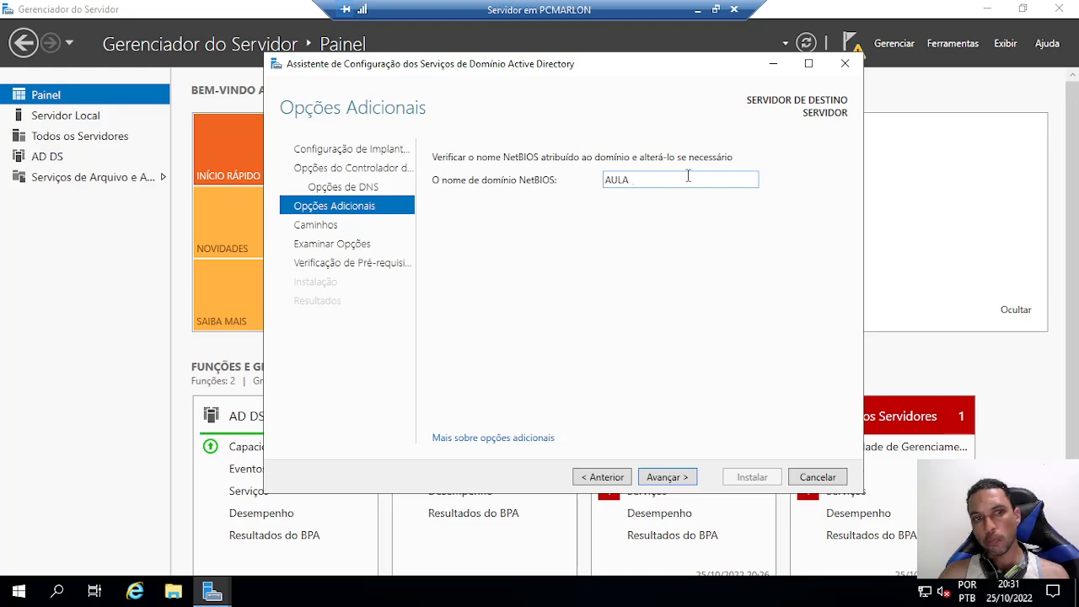
Accept the NetBIOS name AULA and continue to the Paths page with default C:\Windows folders
{"action": "left_click", "coordinate": [676, 478]}
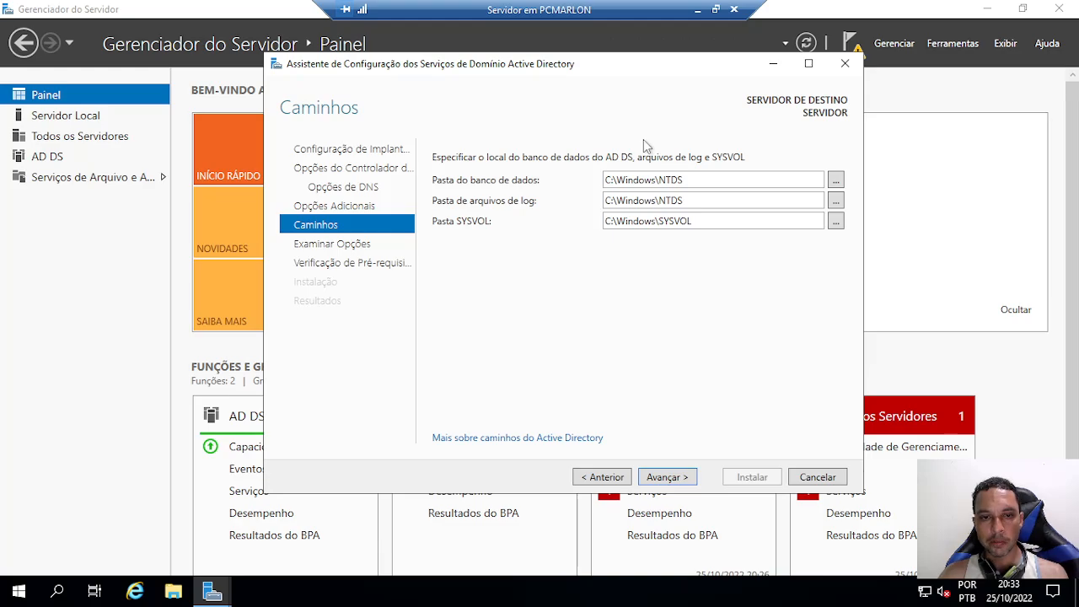
Review the aula.local forest settings summary, then run the prerequisite check, which passes
{"action": "left_click", "coordinate": [675, 477]}
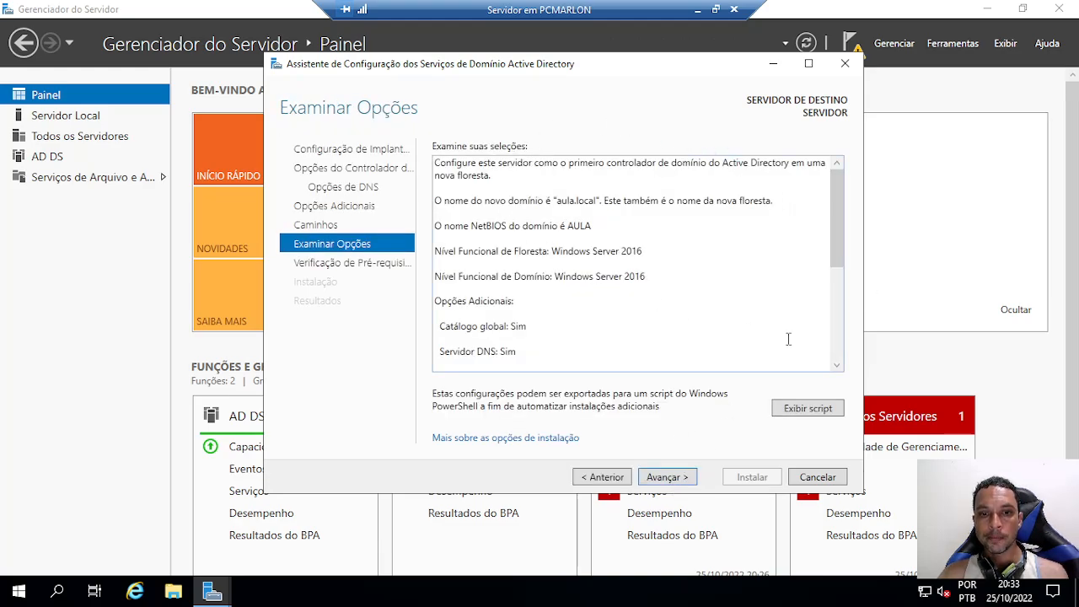
{"action": "scroll", "coordinate": [665, 247], "scroll_direction": "down", "scroll_amount": 4}
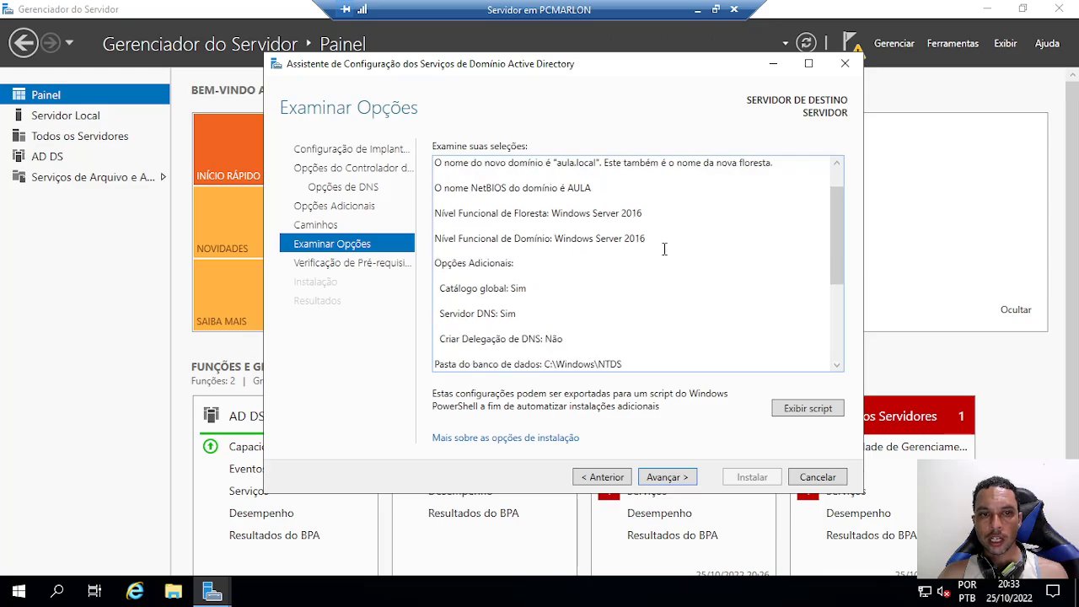
{"action": "scroll", "coordinate": [669, 246], "scroll_direction": "up", "scroll_amount": 4}
{"action": "scroll", "coordinate": [669, 246], "scroll_direction": "down", "scroll_amount": 4}
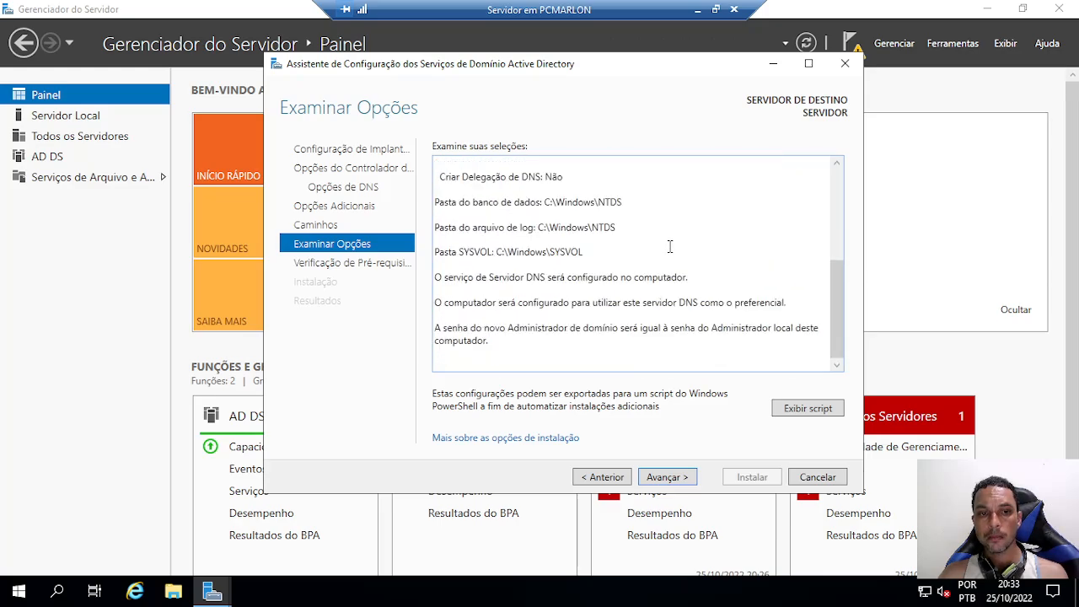
{"action": "left_click", "coordinate": [665, 475]}
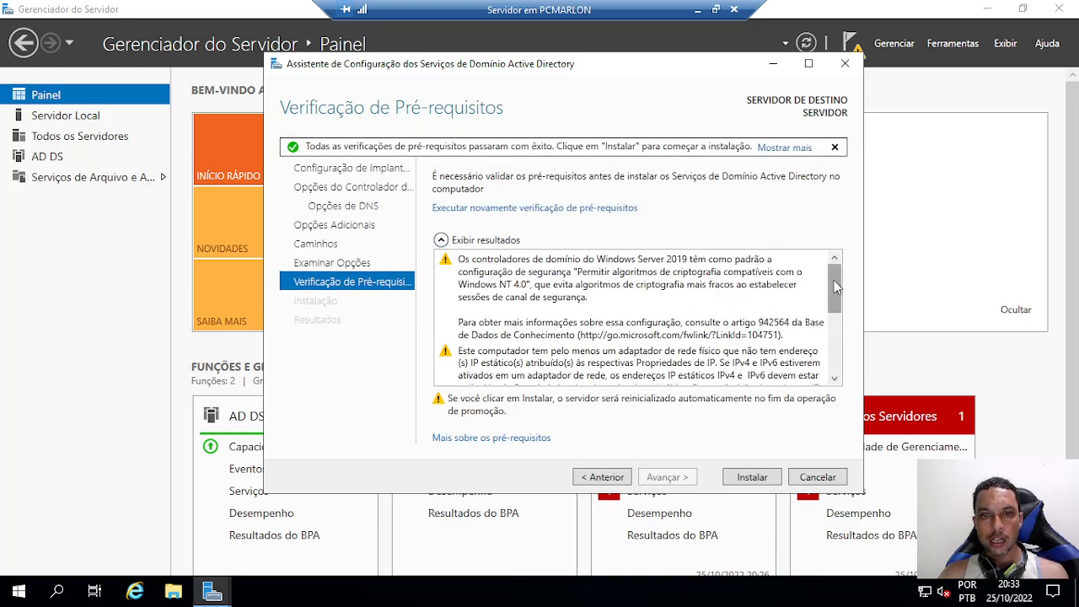
Install AD DS to promote the server to domain controller of aula.local
{"action": "left_click_drag", "start_coordinate": [834, 279], "coordinate": [847, 368]}
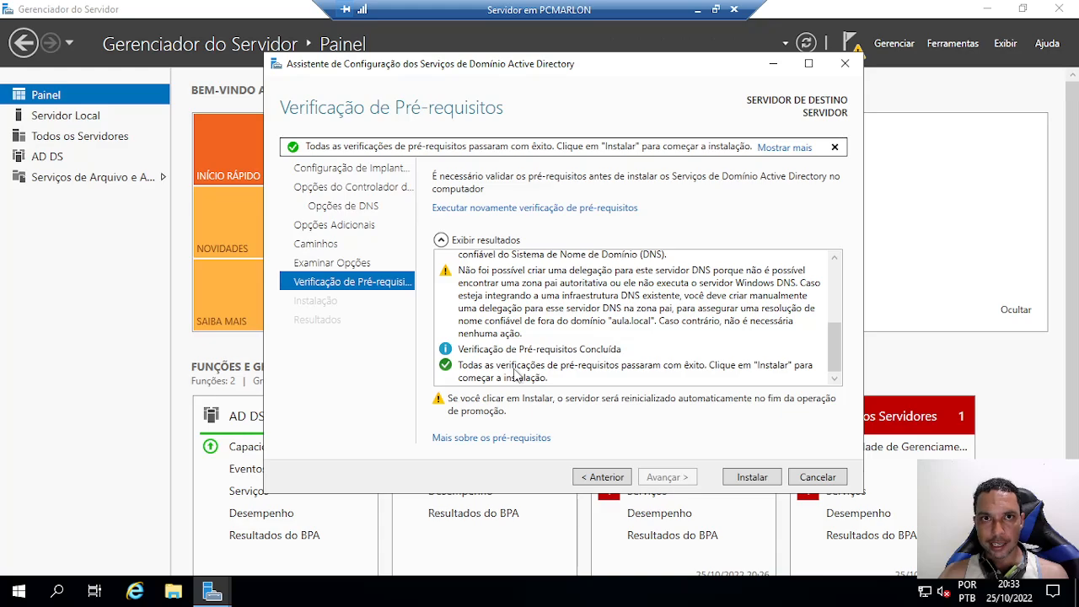
{"action": "left_click", "coordinate": [750, 477]}
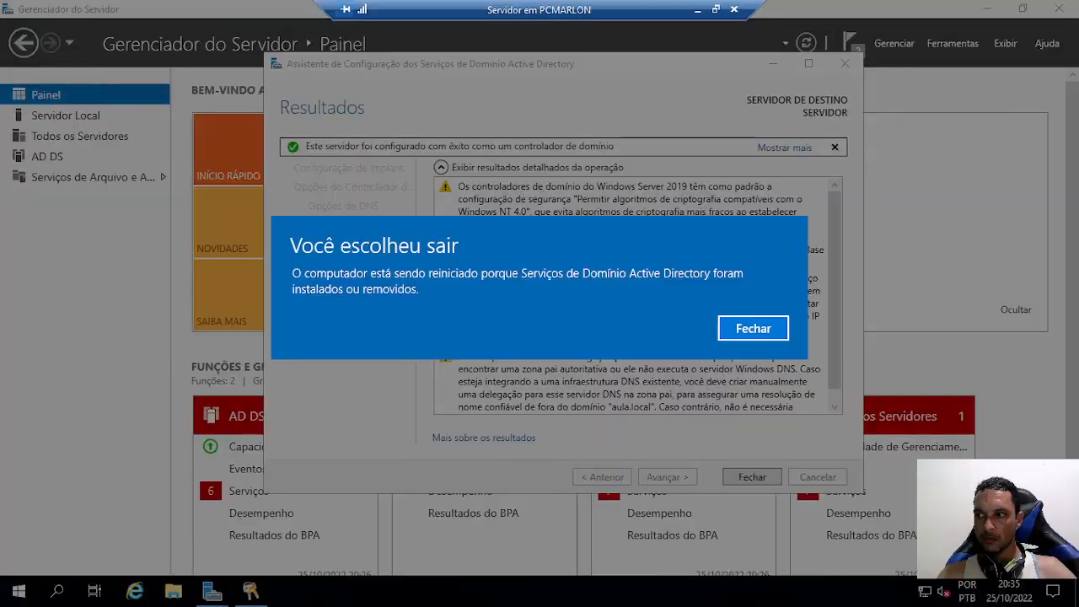
Dismiss the restart notice and close the finished wizard so the server reboots
{"action": "left_click", "coordinate": [736, 328]}
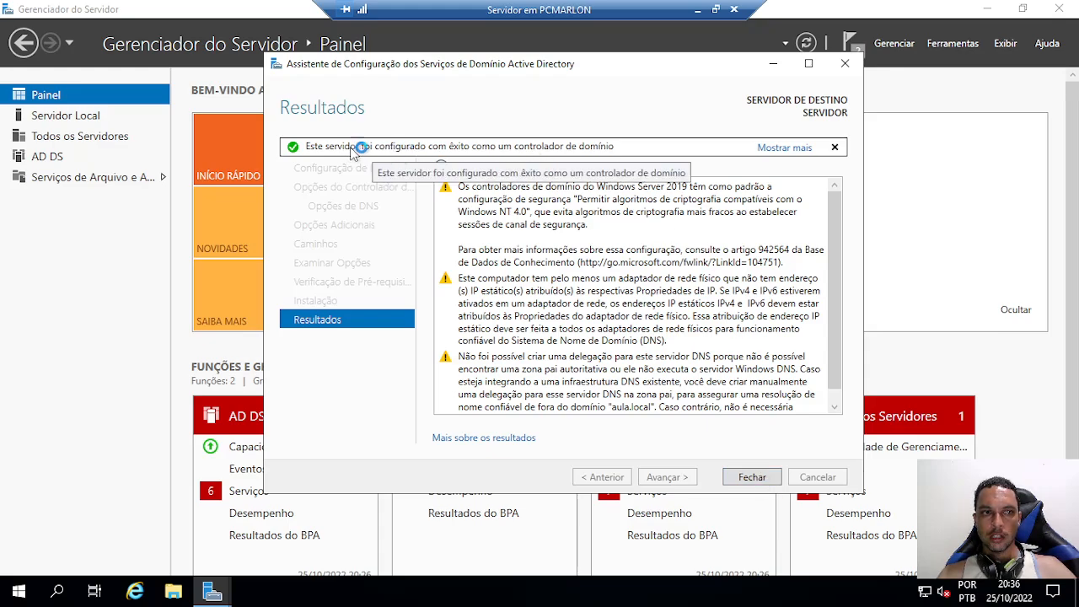
{"action": "left_click", "coordinate": [750, 477]}
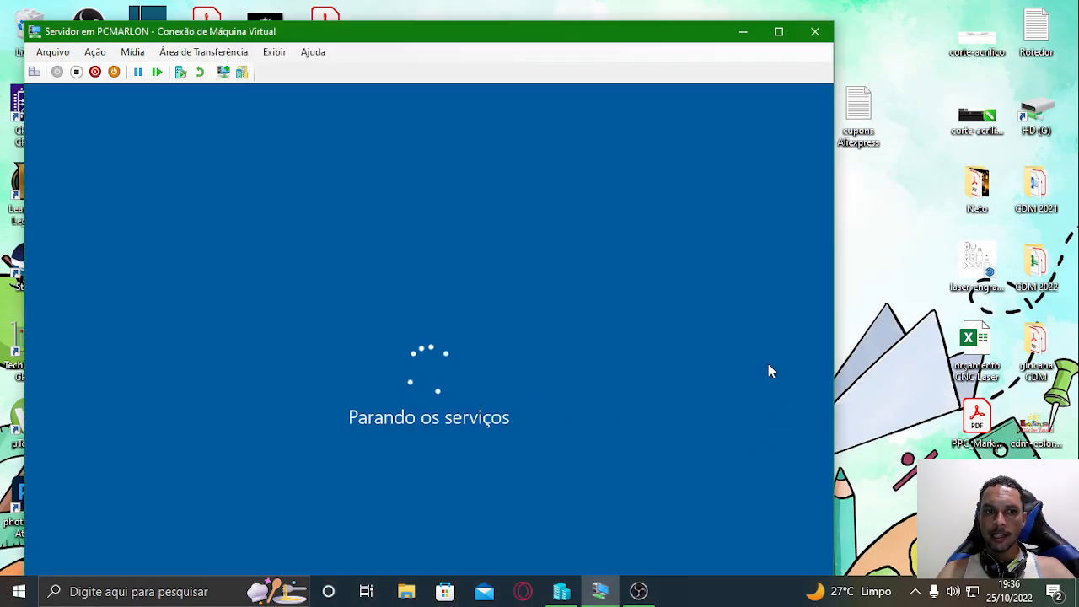
Show the VM full screen and wait for the server to reboot to the lock screen
{"action": "left_click", "coordinate": [779, 32]}
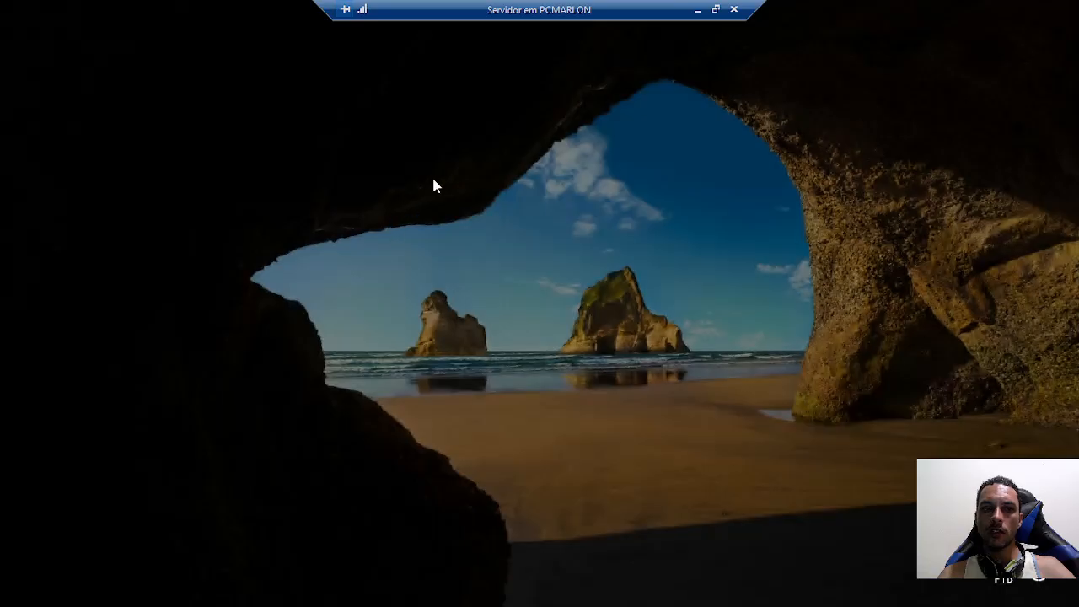
Sign in to the AULA domain as Administrator, entering the account password
{"action": "left_click", "coordinate": [631, 189]}
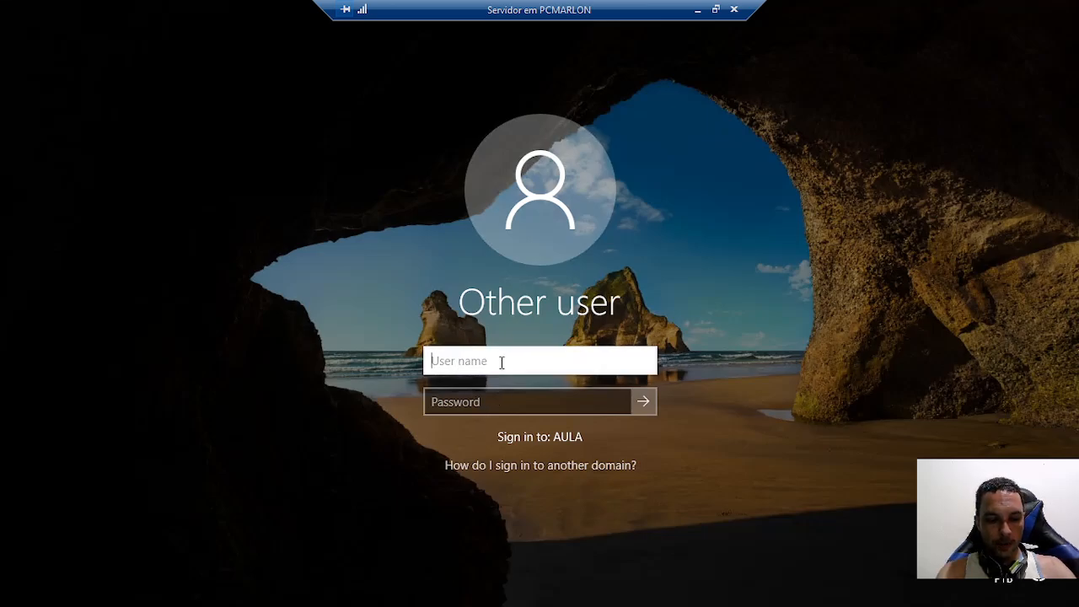
{"action": "type", "text": "Admi"}
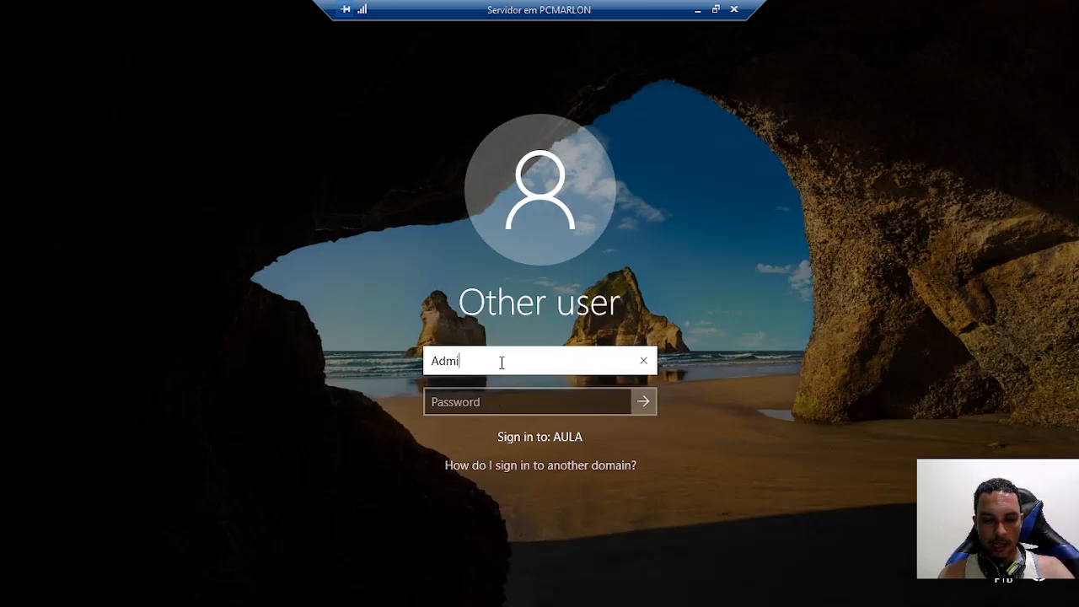
{"action": "type", "text": "nistrator"}
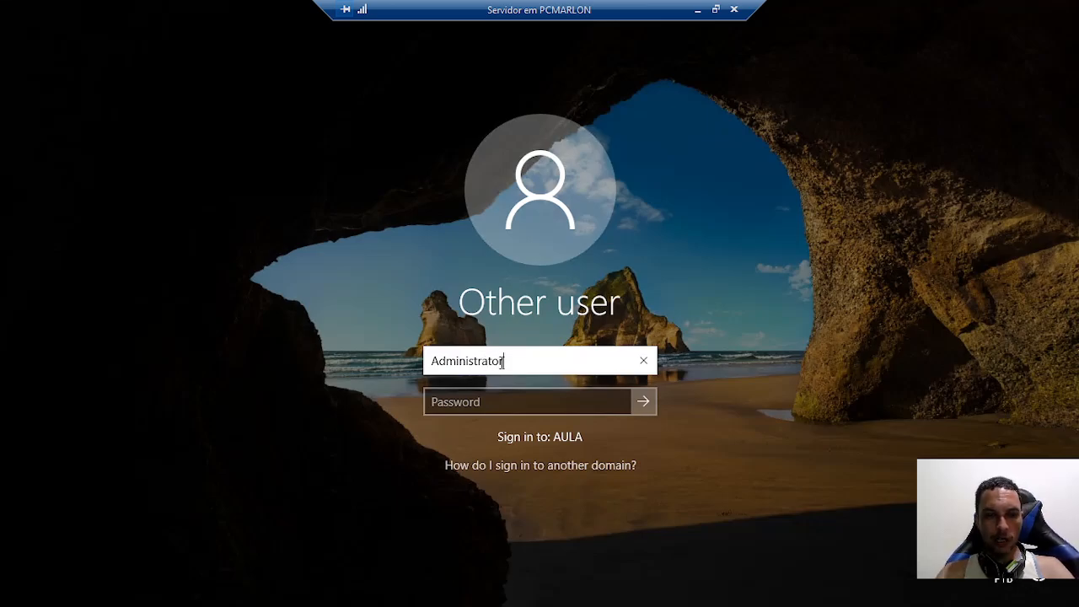
{"action": "key", "text": "Tab"}
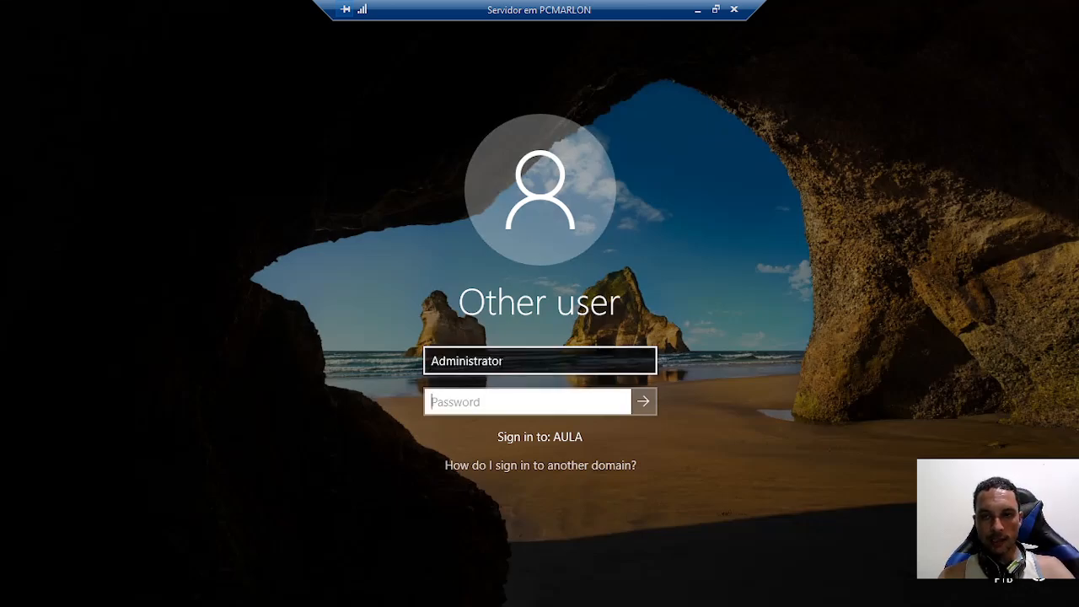
{"action": "type", "text": "••••••"}
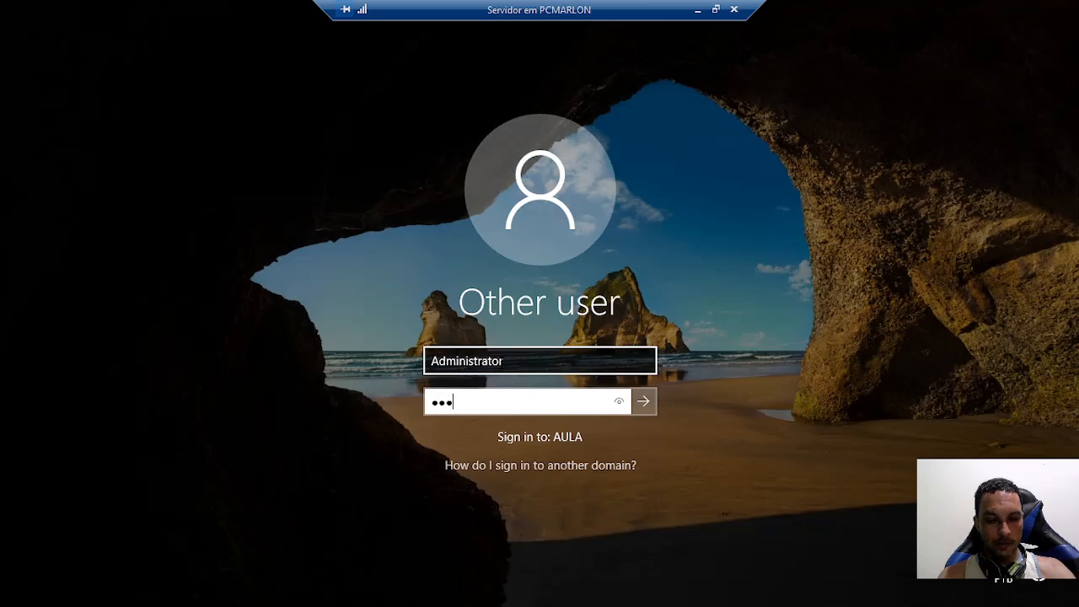
{"action": "type", "text": "•••••"}
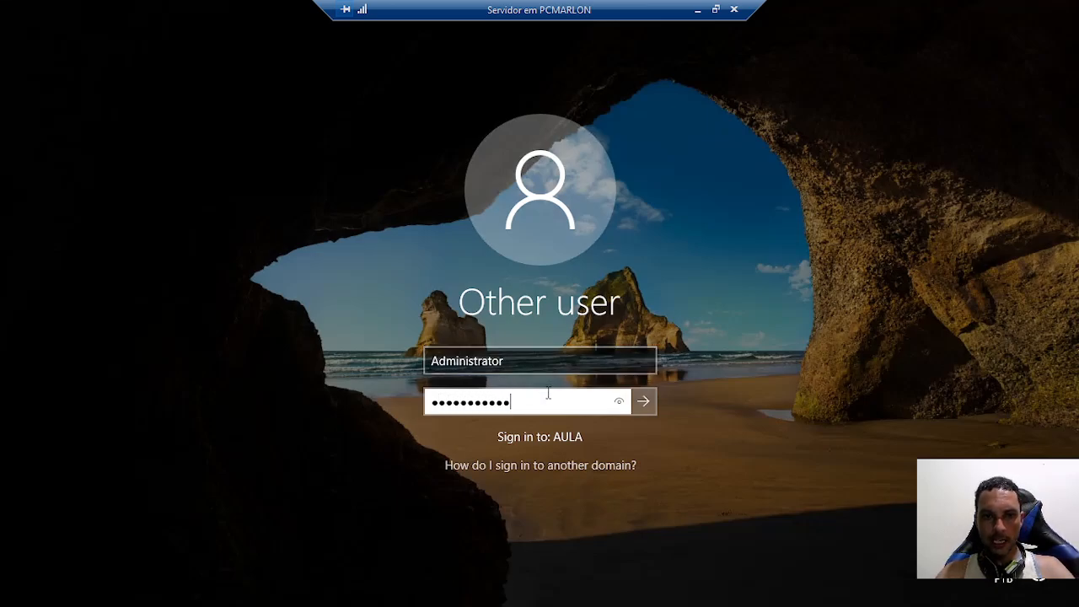
{"action": "left_click", "coordinate": [643, 401]}
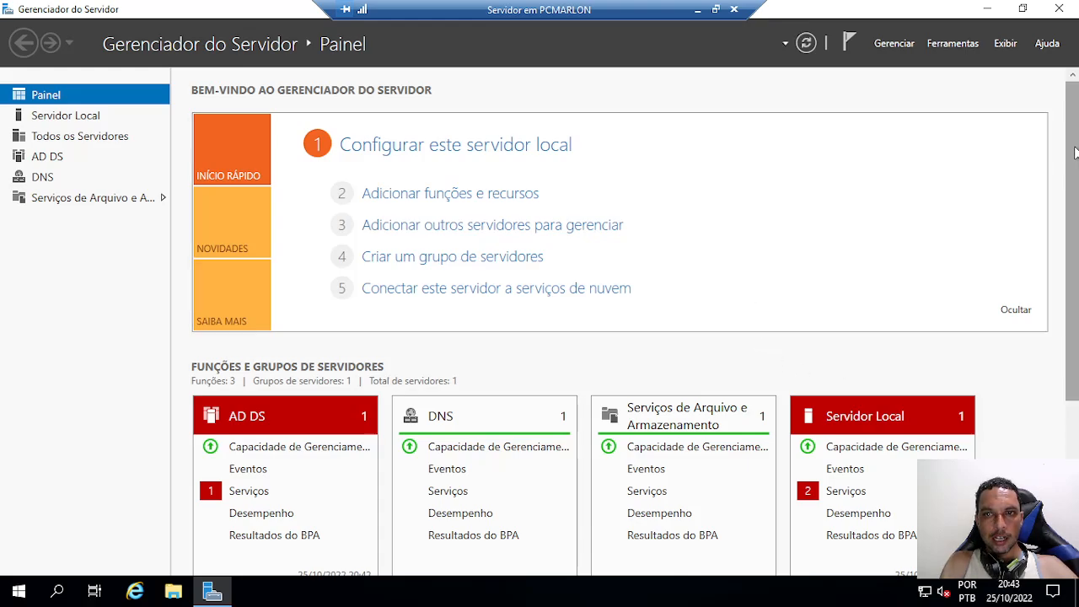
Start the stopped Mensagens entre sites service from the AD DS services alert
{"action": "left_click_drag", "start_coordinate": [1072, 159], "coordinate": [1069, 321]}
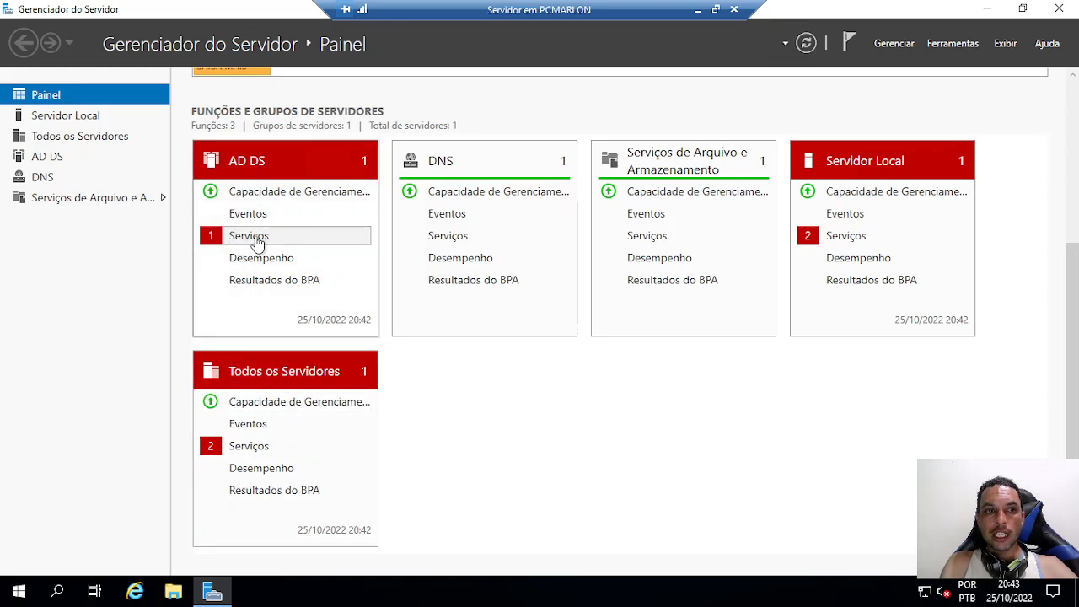
{"action": "left_click", "coordinate": [252, 240]}
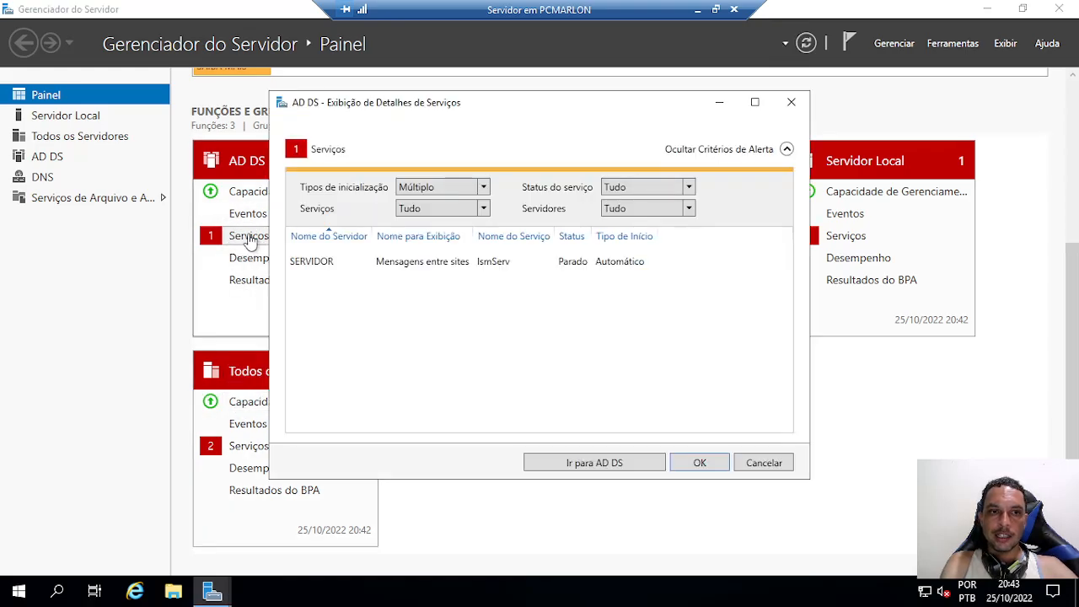
{"action": "right_click", "coordinate": [427, 262]}
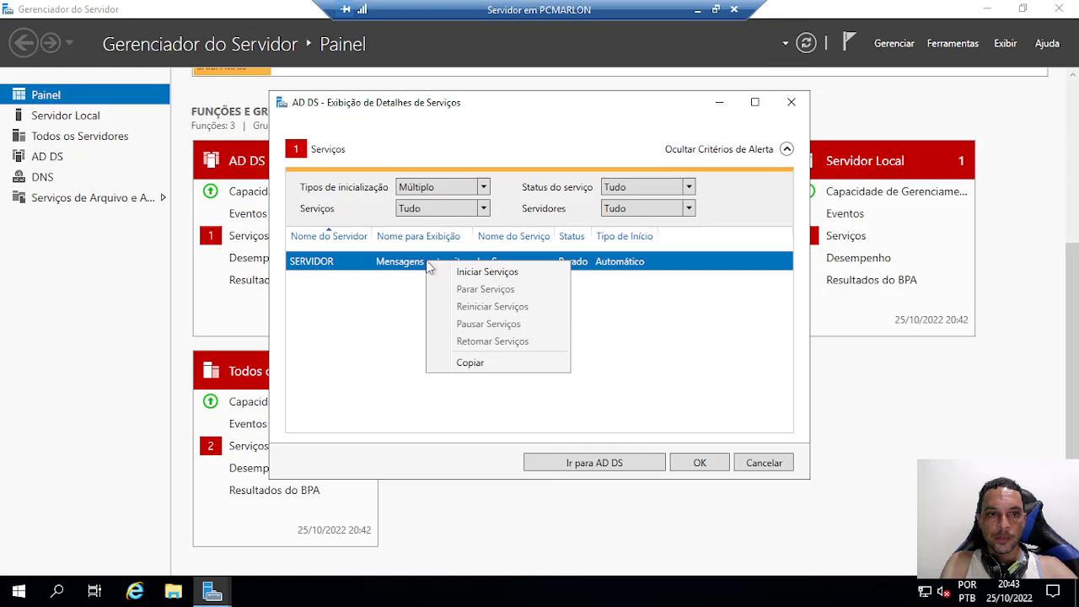
{"action": "left_click", "coordinate": [491, 275]}
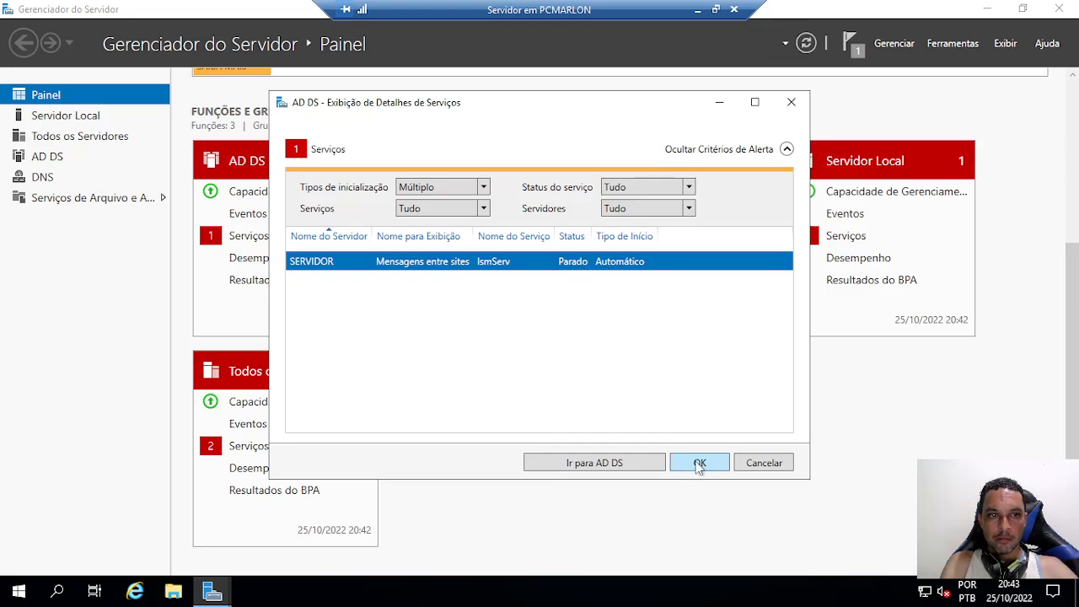
{"action": "left_click", "coordinate": [699, 465]}
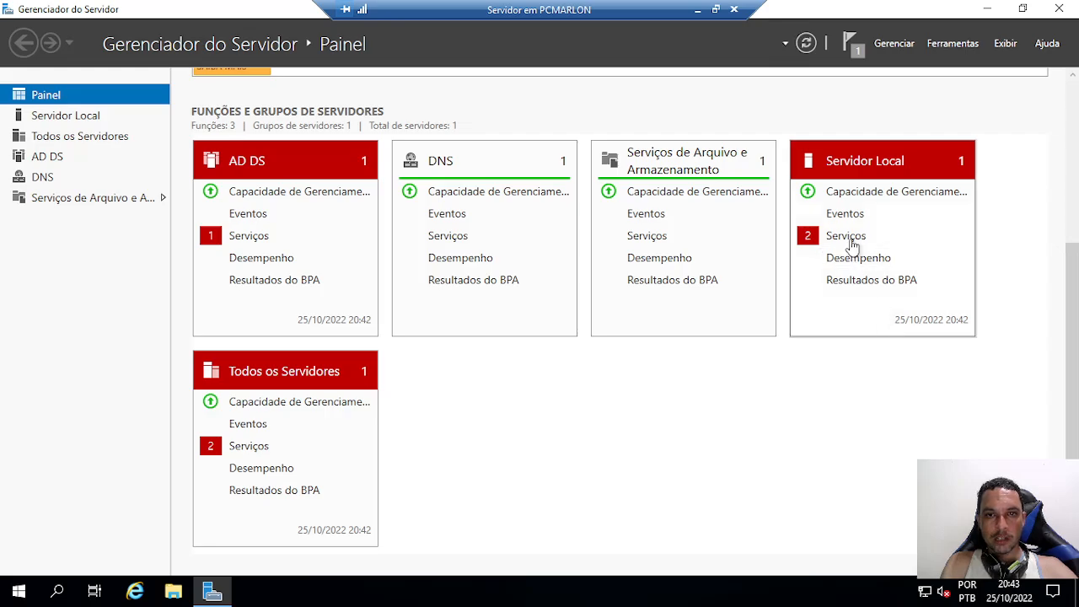
Start Proteção de Software, Mensagens entre sites and Gerenciador de Mapas Baixados from the Local Server alert
{"action": "left_click", "coordinate": [853, 239]}
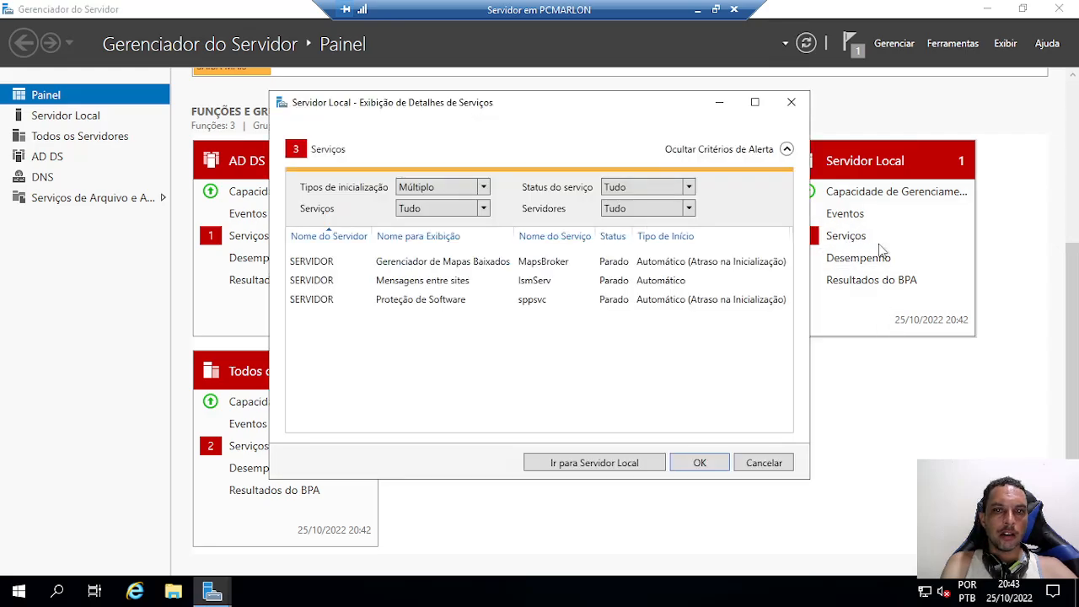
{"action": "right_click", "coordinate": [423, 305]}
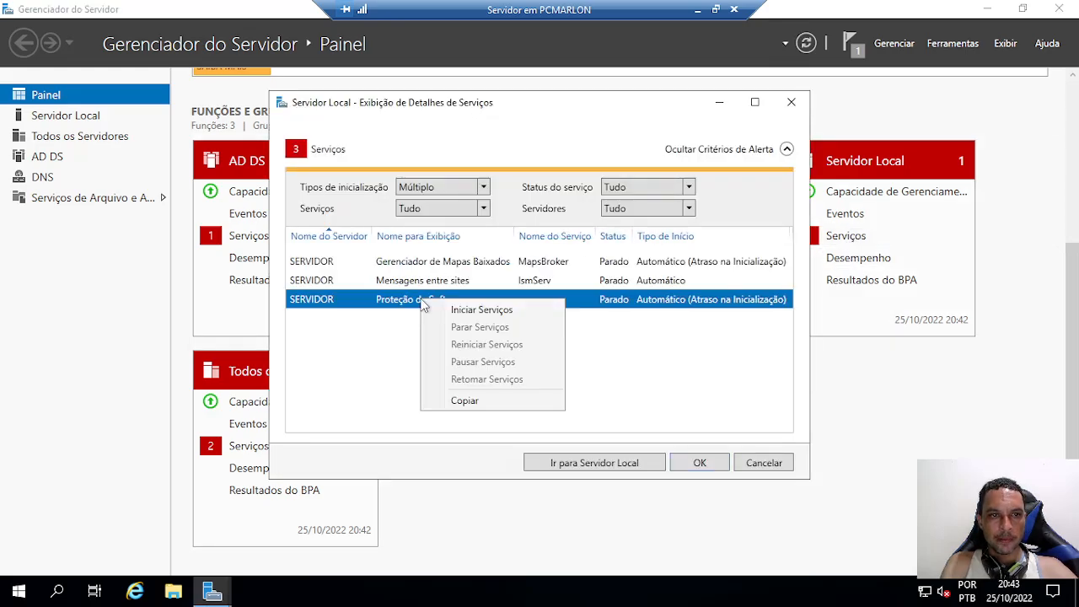
{"action": "left_click", "coordinate": [471, 314]}
{"action": "right_click", "coordinate": [419, 289]}
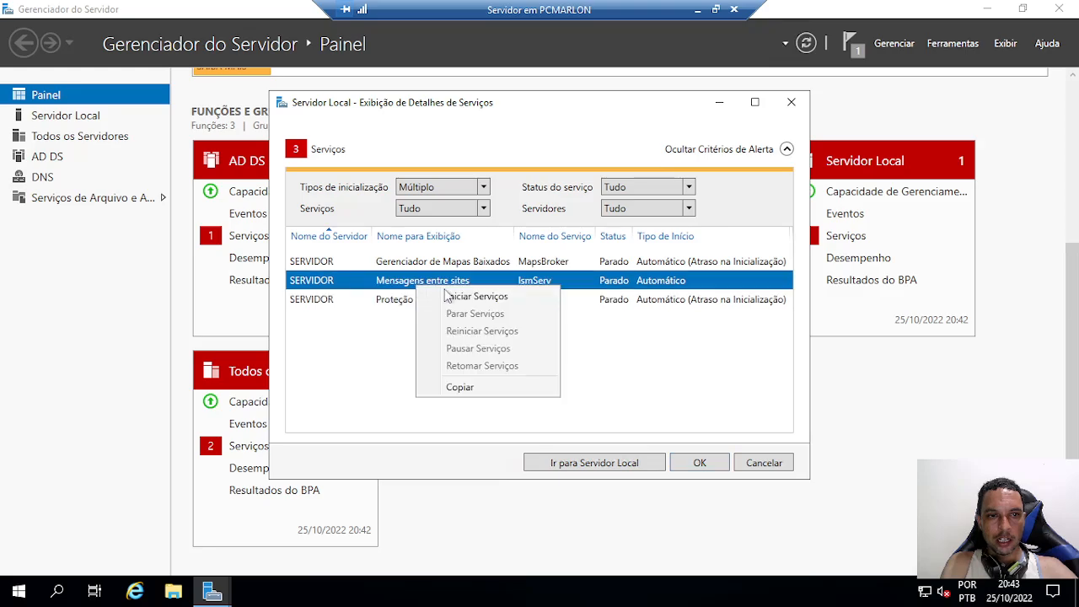
{"action": "left_click", "coordinate": [462, 296]}
{"action": "right_click", "coordinate": [432, 263]}
{"action": "left_click", "coordinate": [475, 274]}
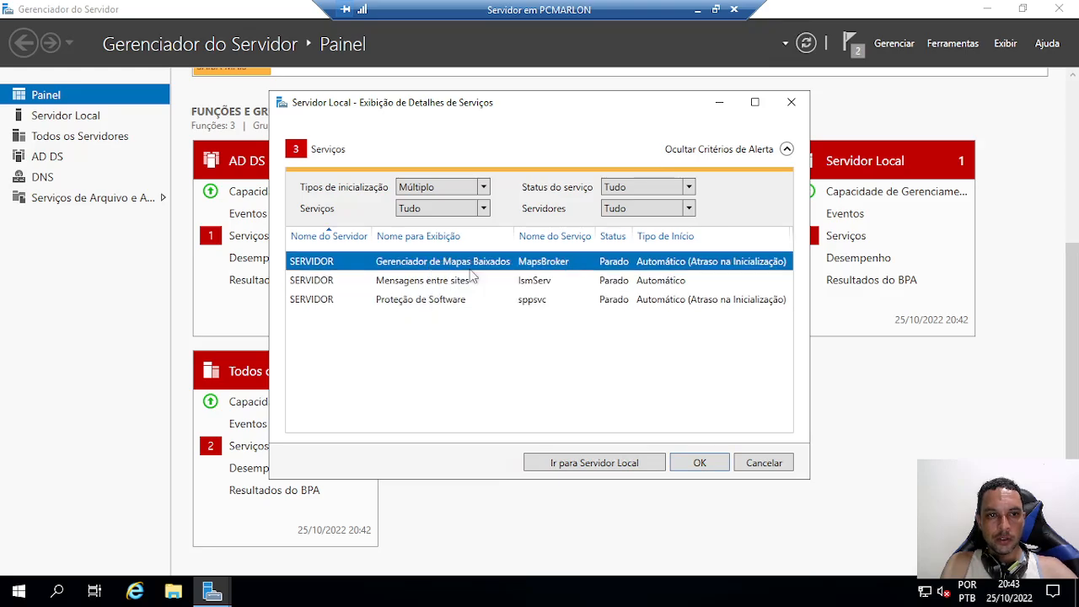
{"action": "left_click", "coordinate": [684, 465]}
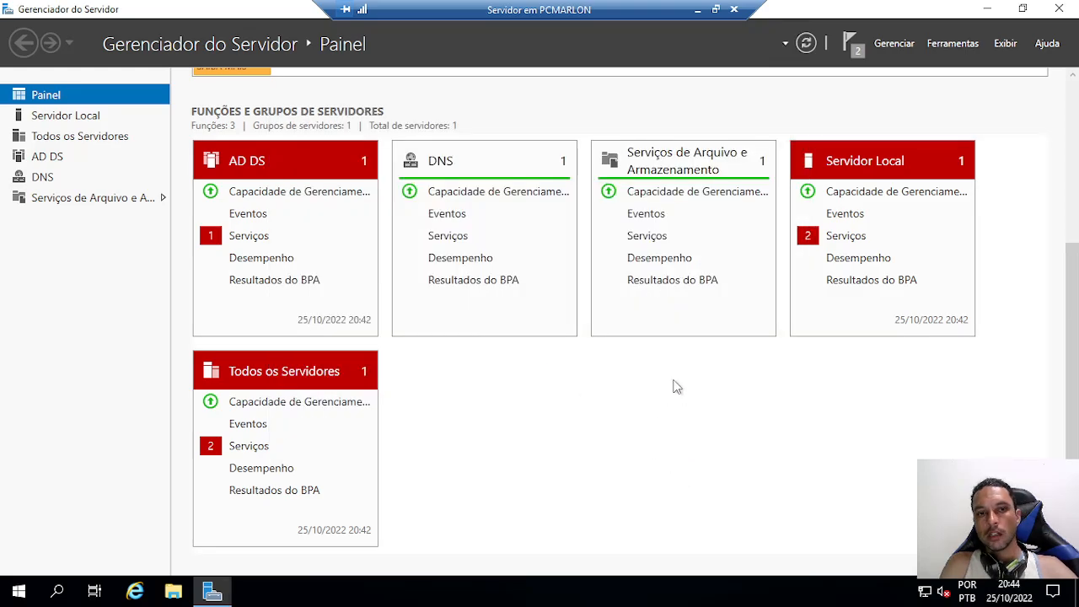